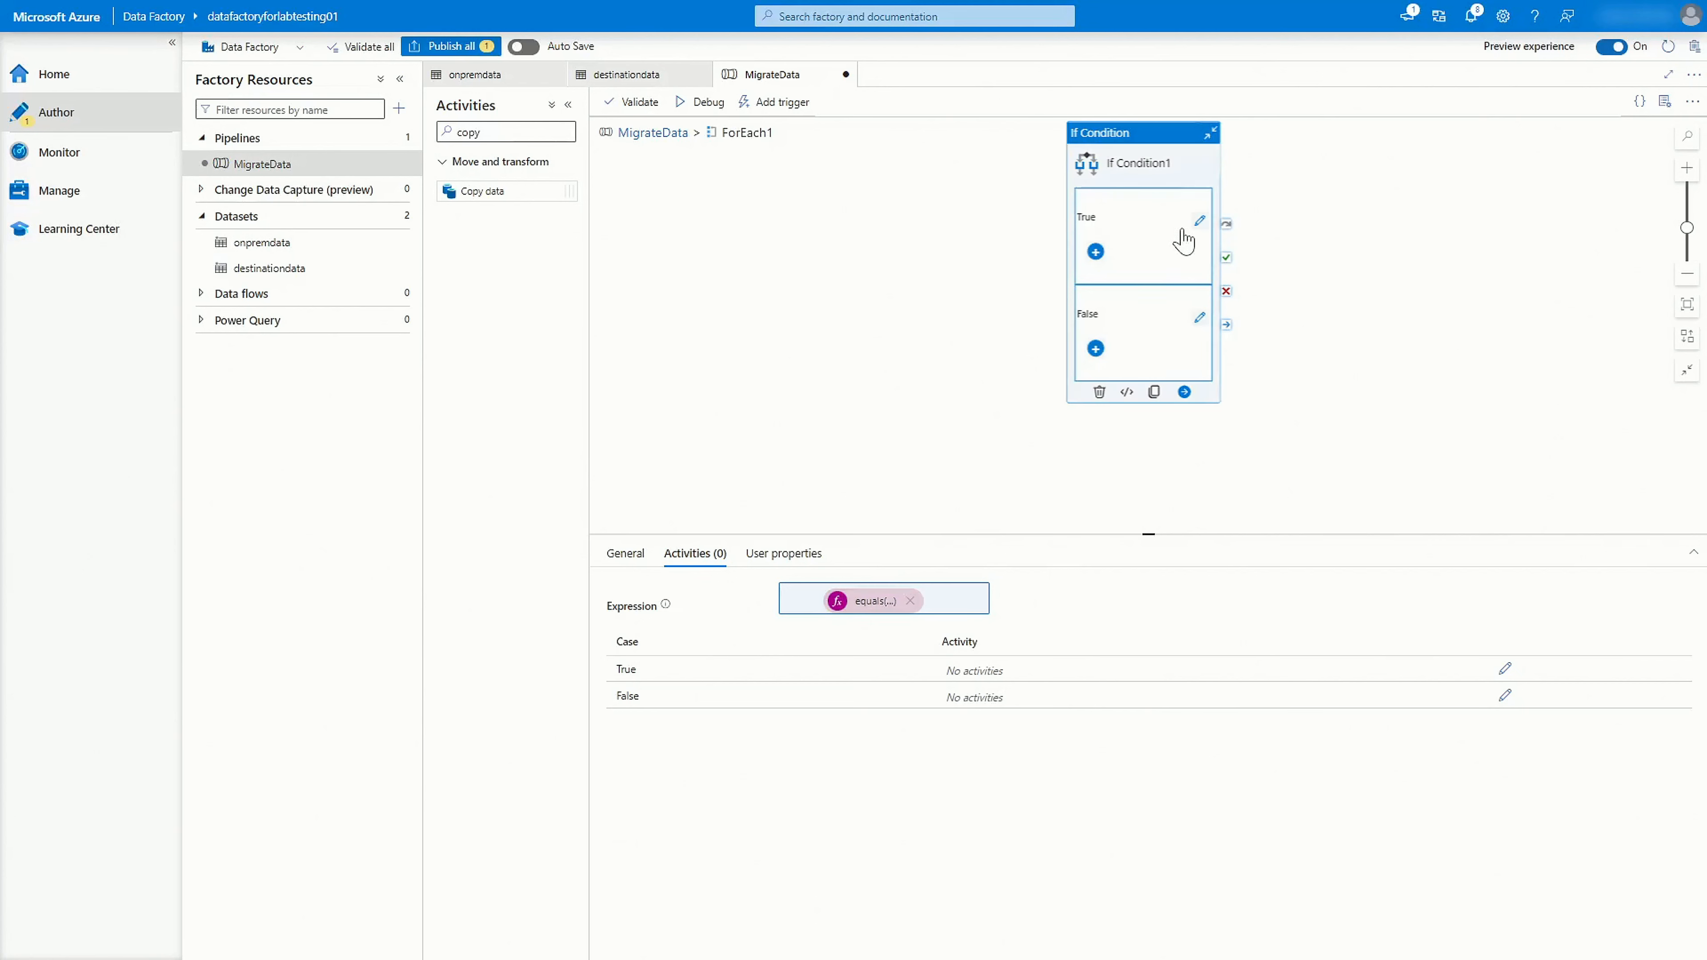
- Add a Copy data activity to the True branch of If Condition1
left_click(1200, 221)
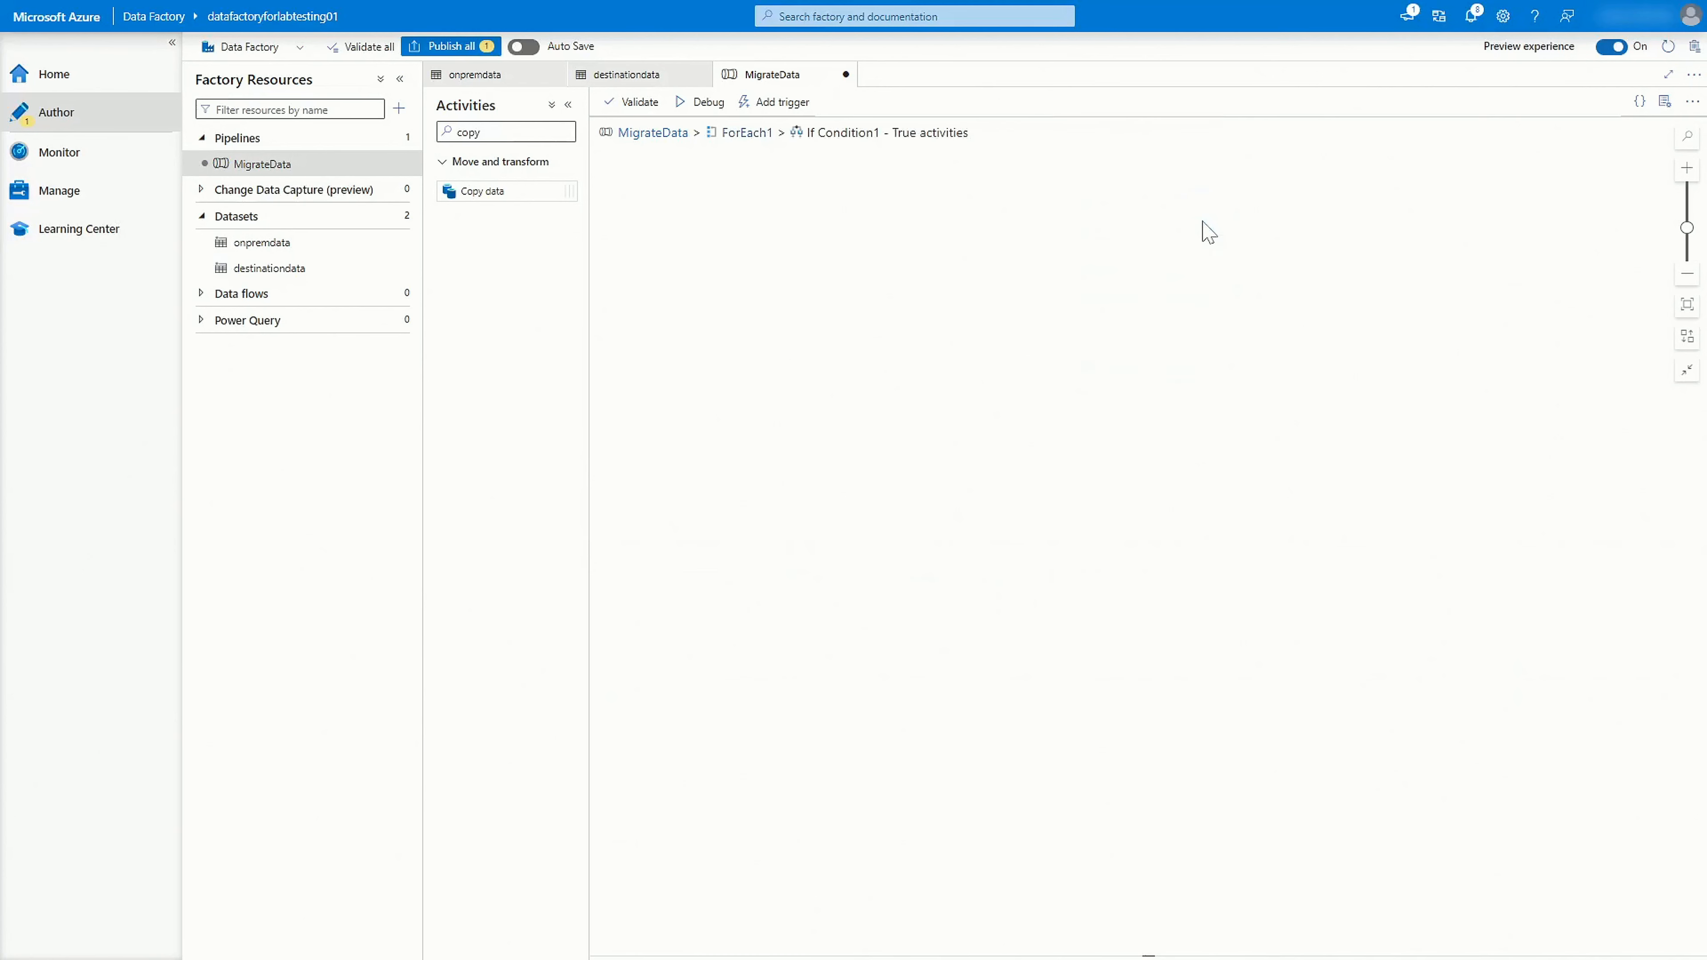
left_click_drag(494, 132, 390, 122)
key("BackSpace")
type("copy")
left_click_drag(449, 192, 1019, 339)
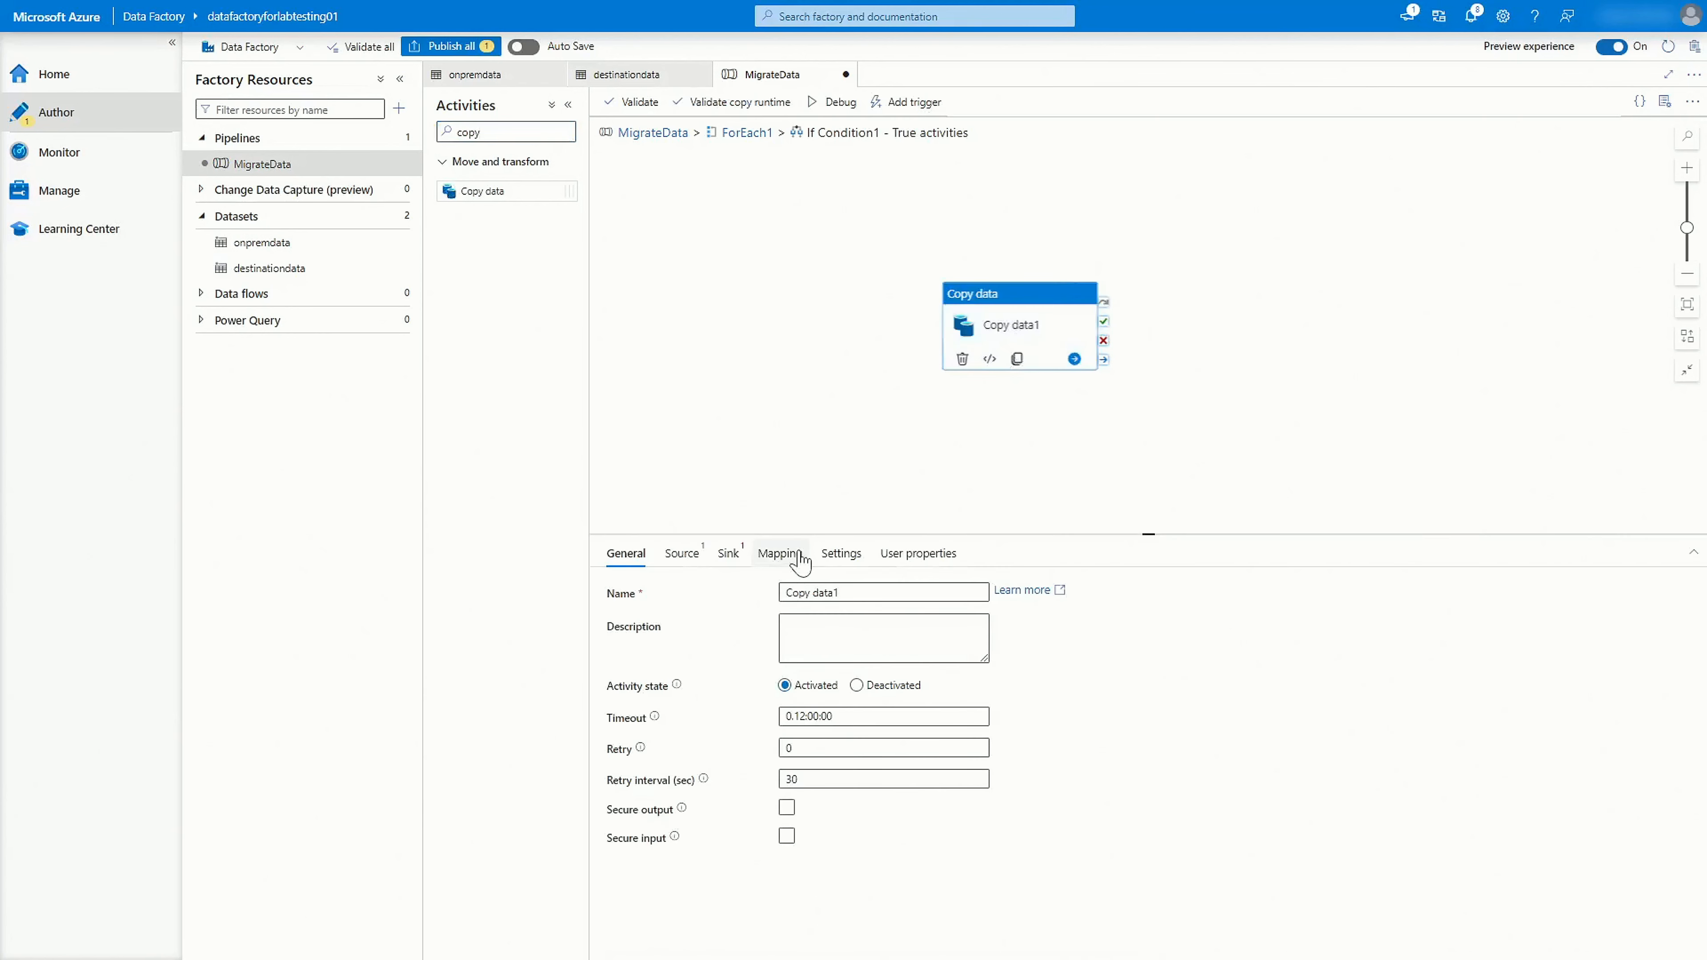
- Set the copy activity's source dataset to onpremdata and its file path type to Wildcard file path
left_click(683, 555)
left_click(811, 594)
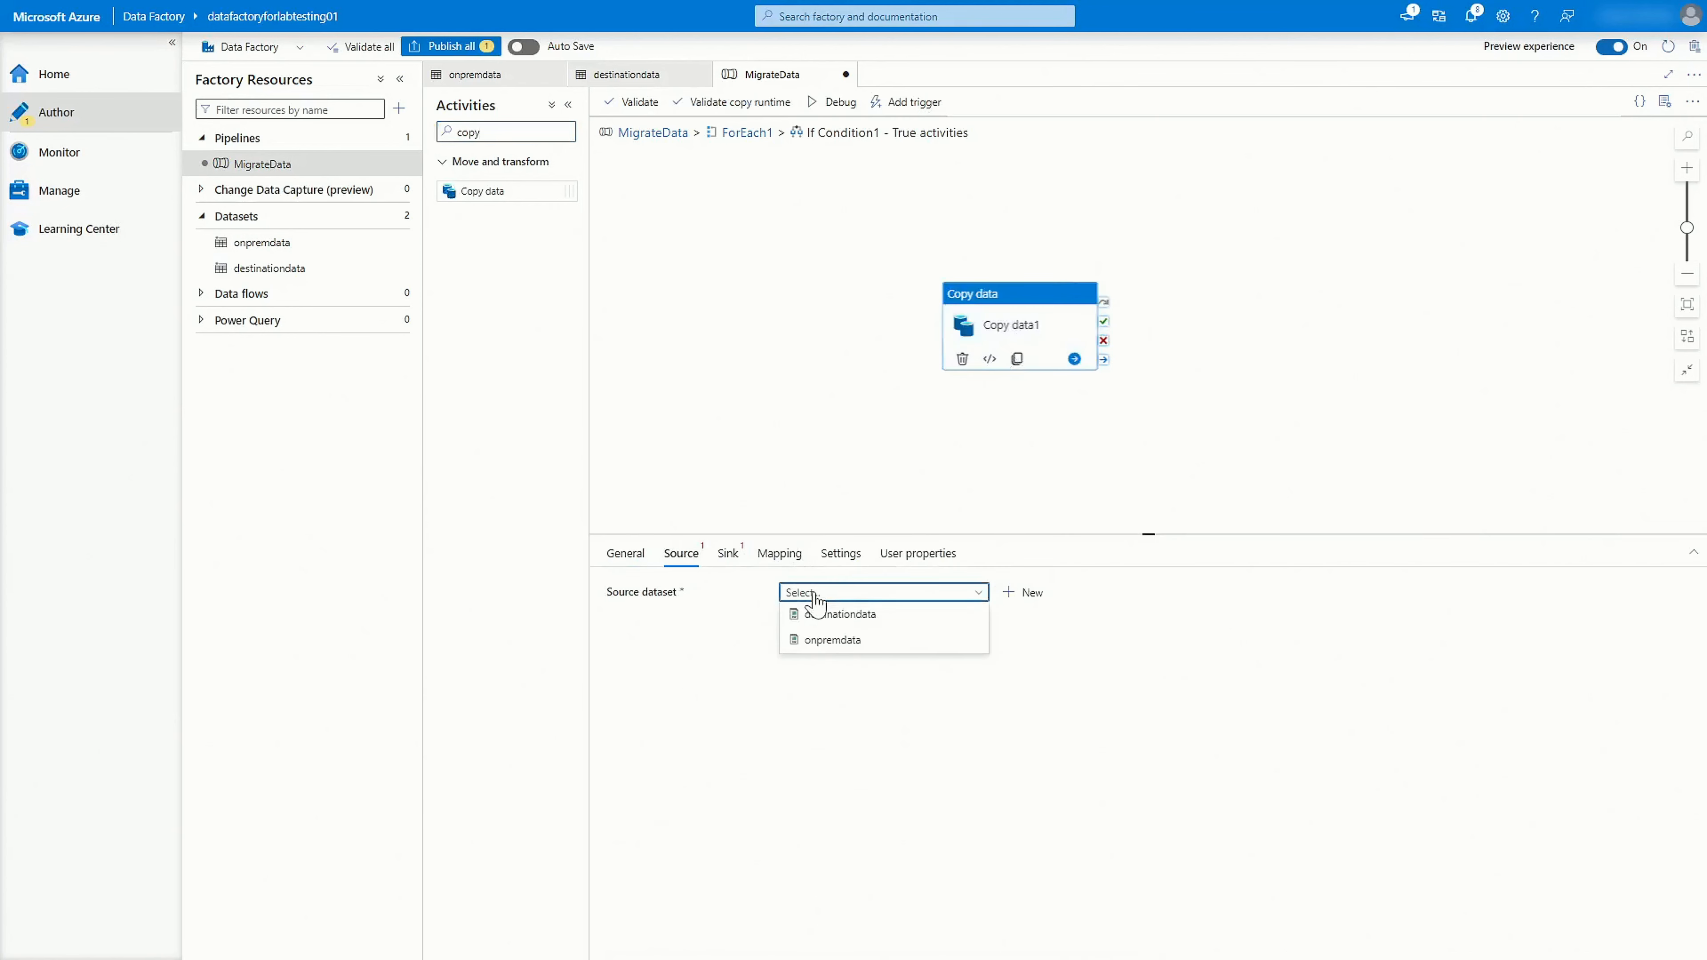
left_click(815, 643)
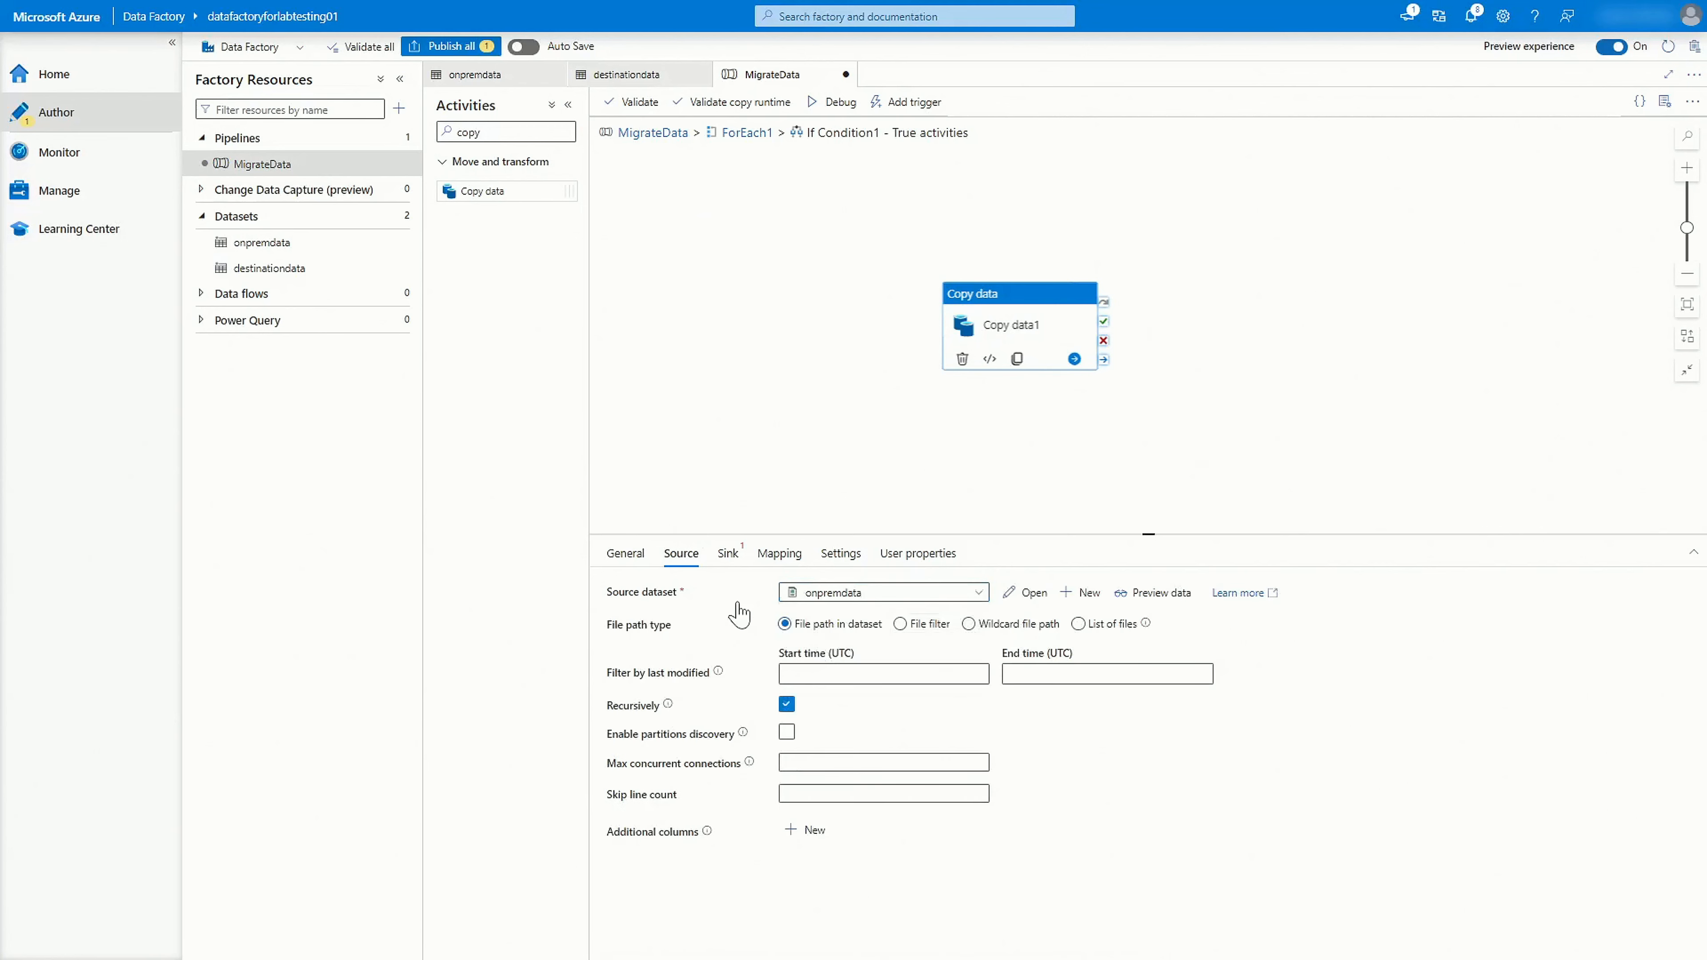
left_click(968, 625)
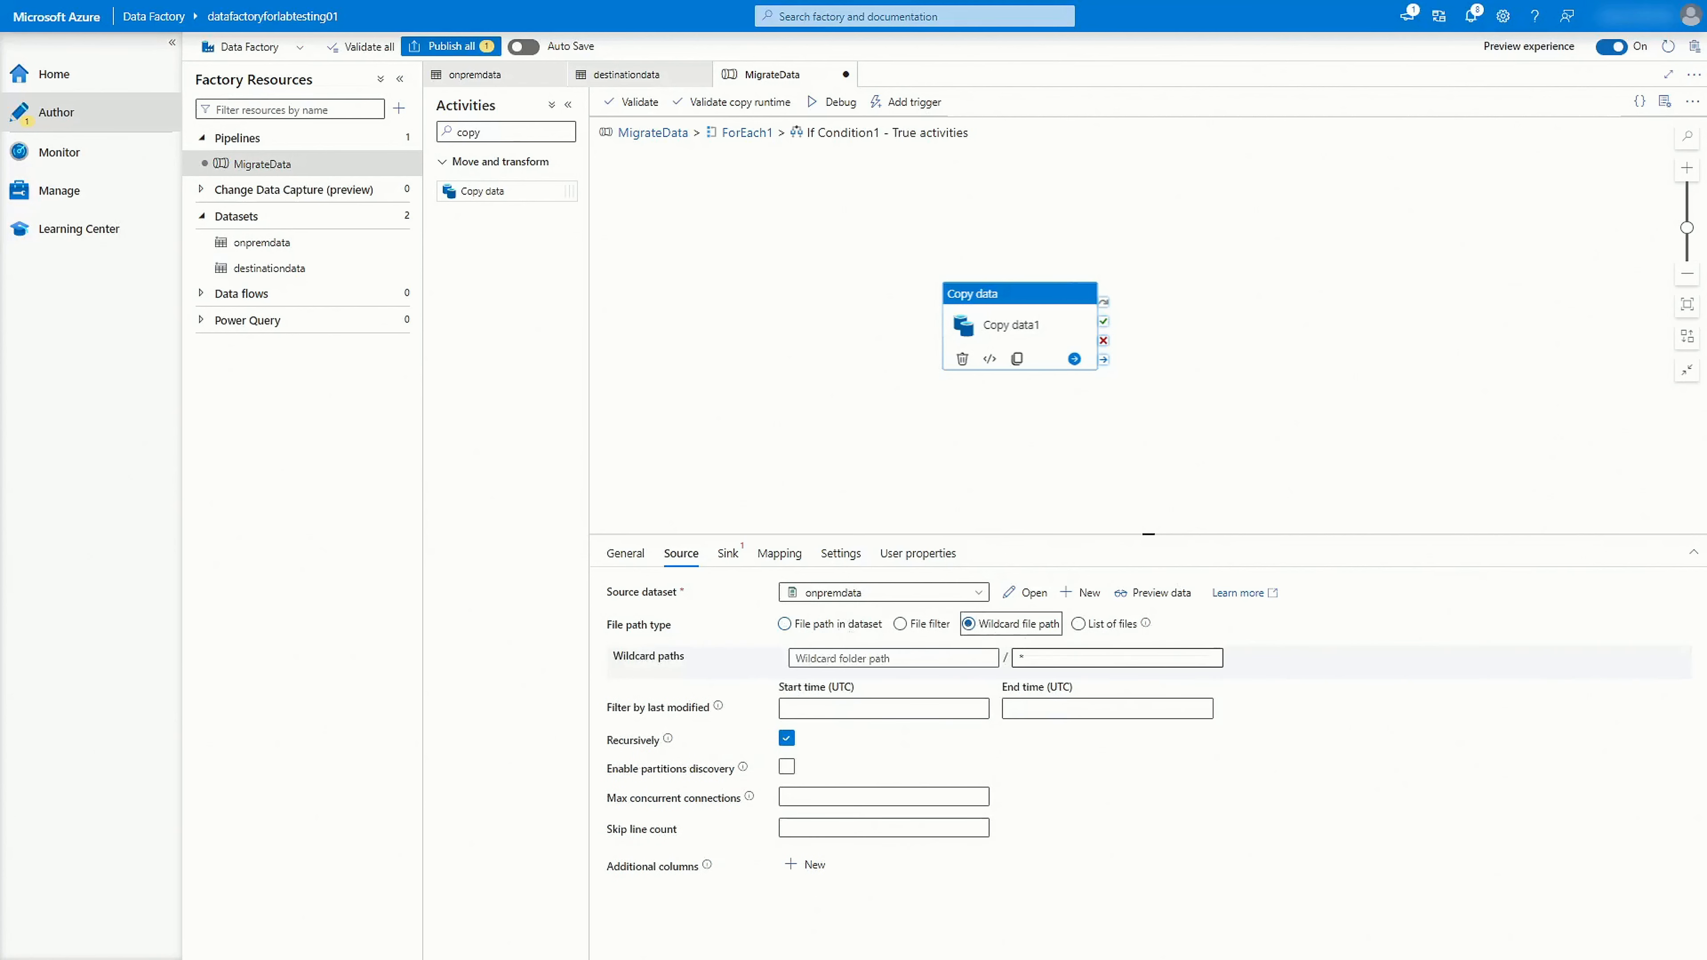
- Replace the wildcard file name with the dynamic expression @{item().name}
left_click(1022, 657)
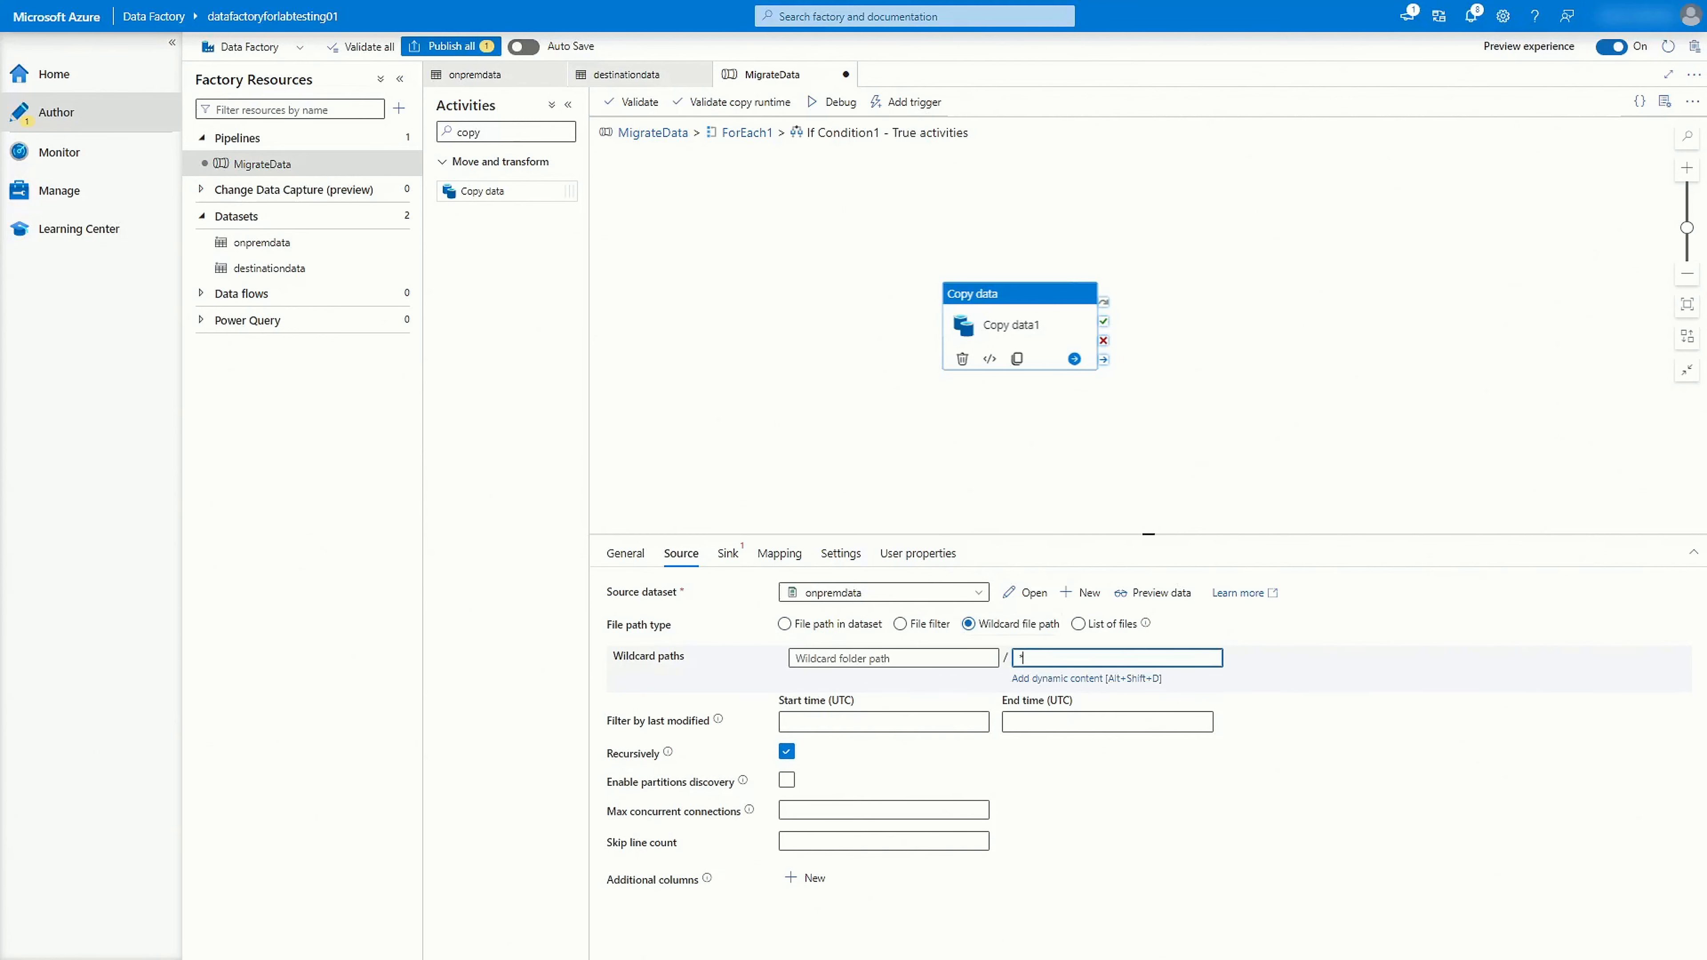
key("BackSpace")
left_click(1074, 679)
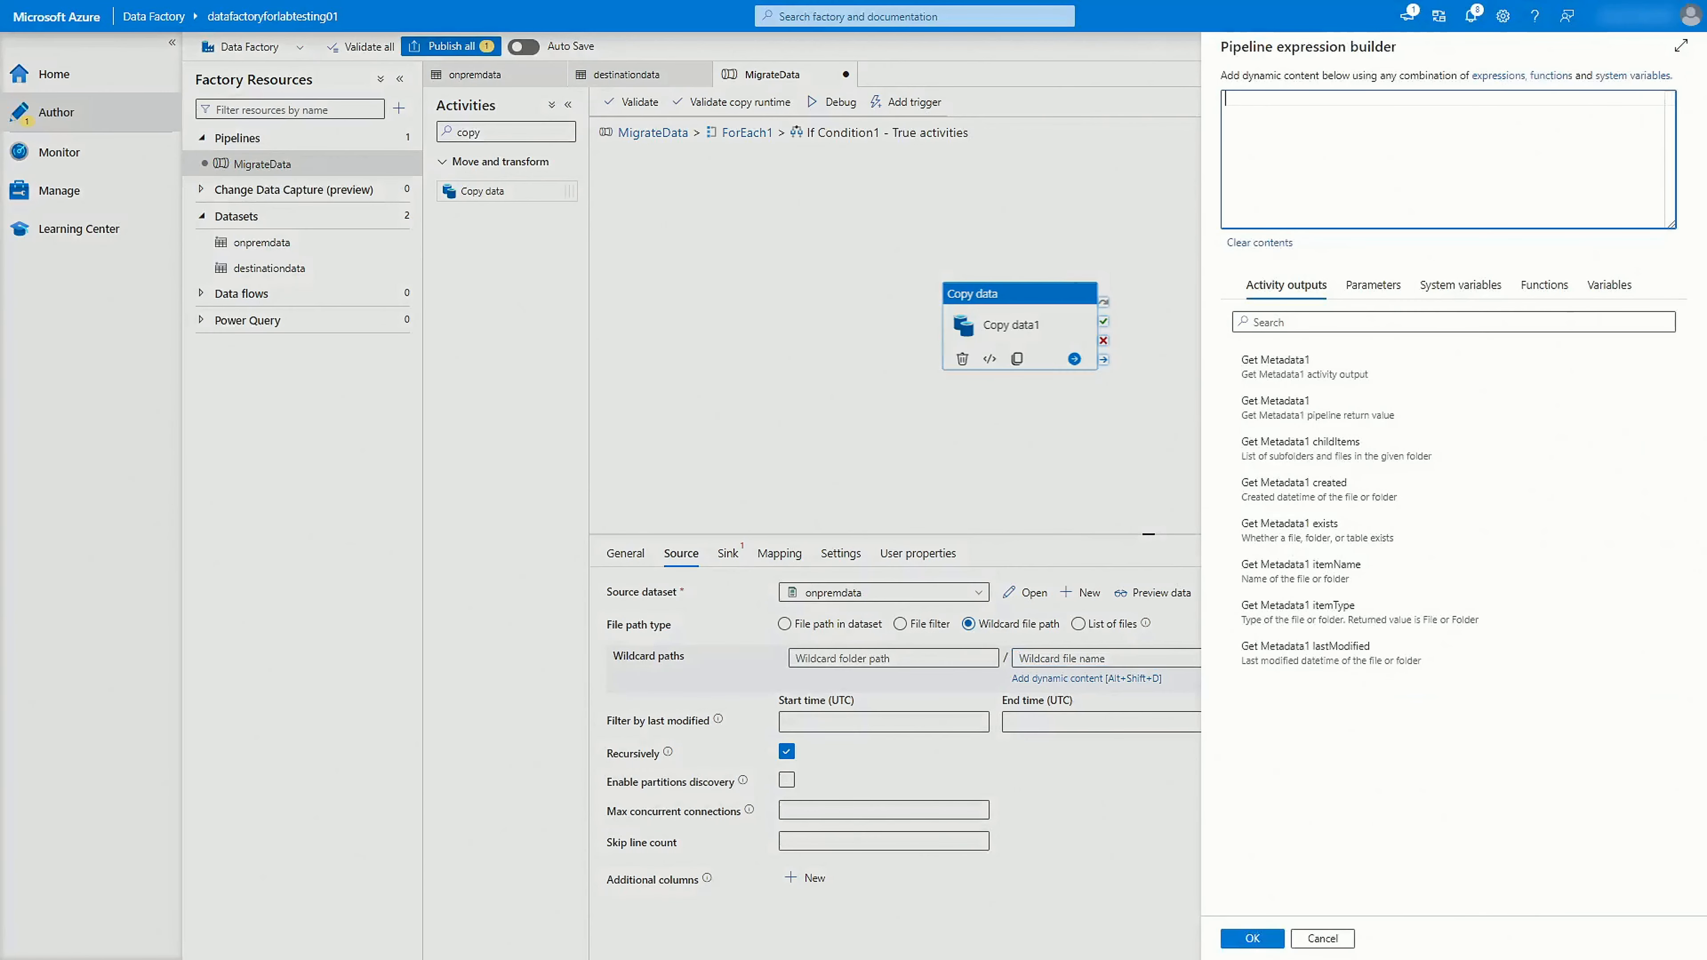
type("@{}")
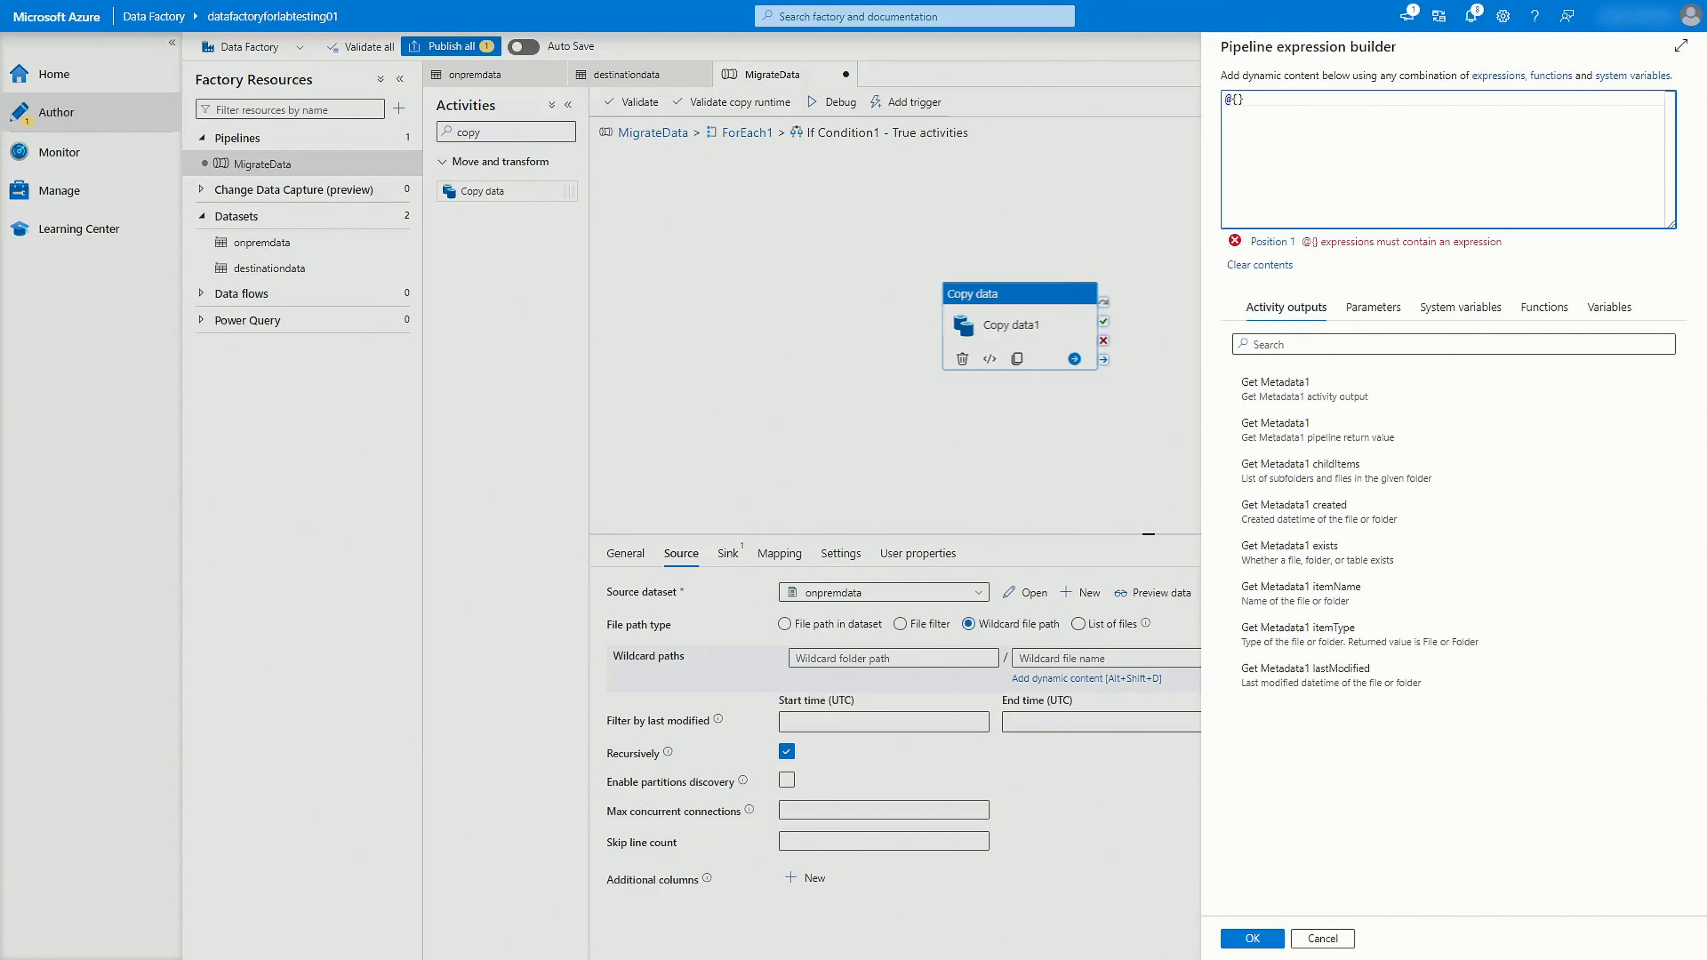
type("item()")
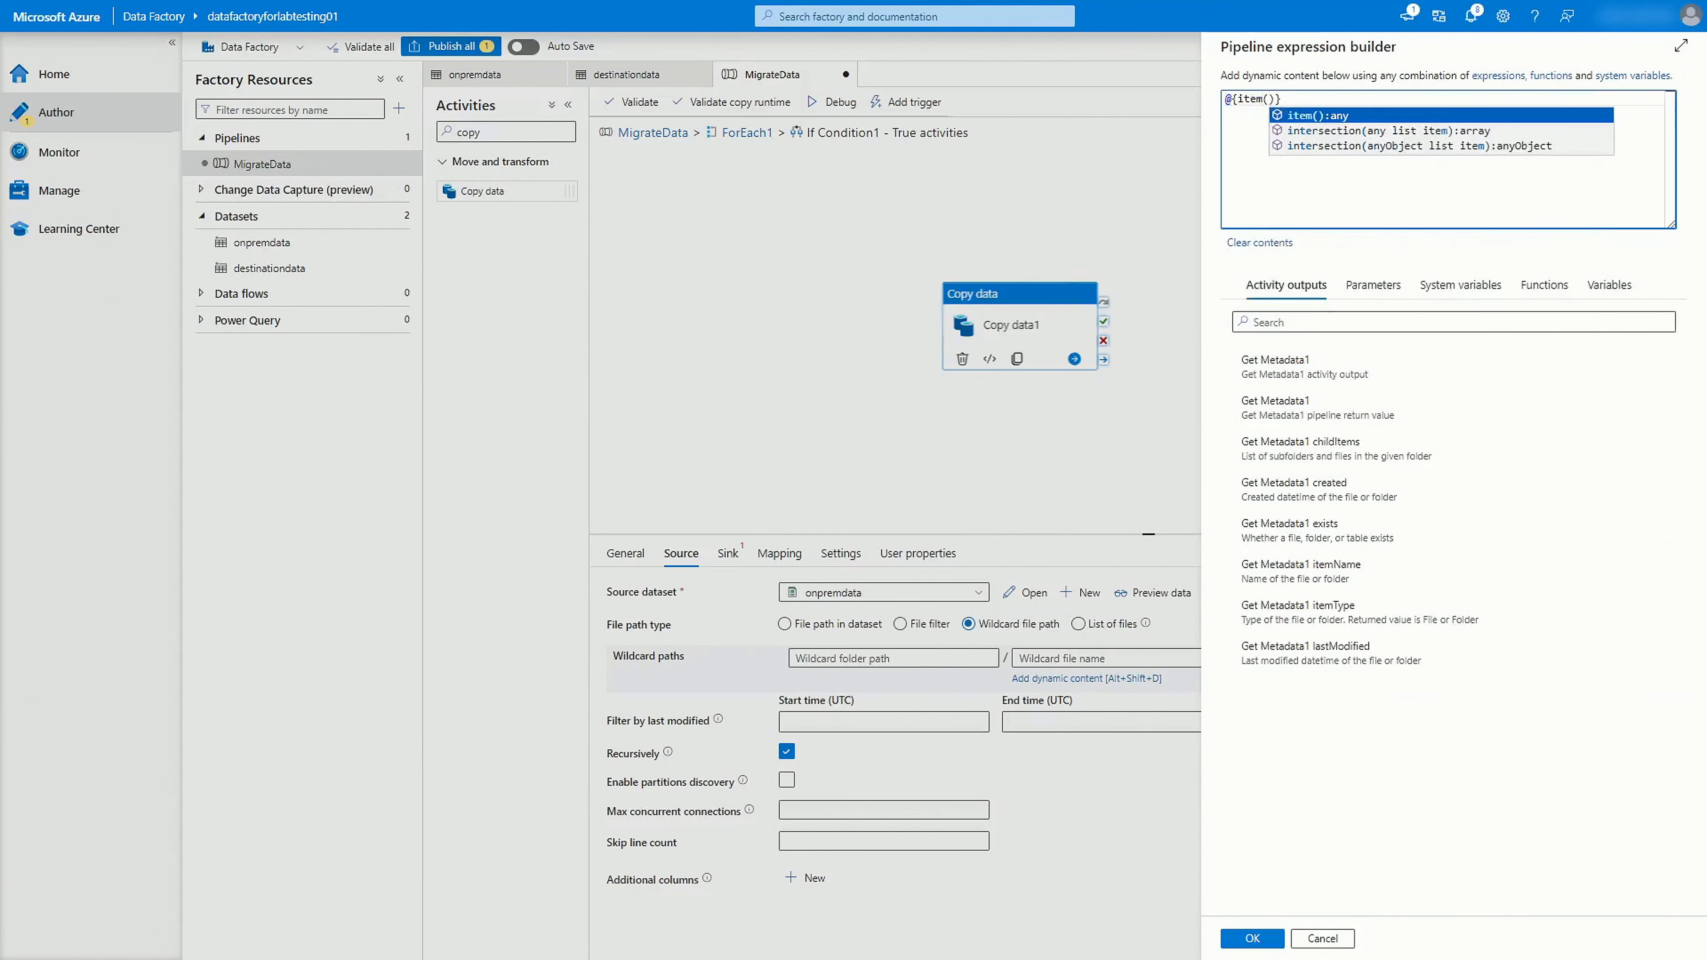
type(").name")
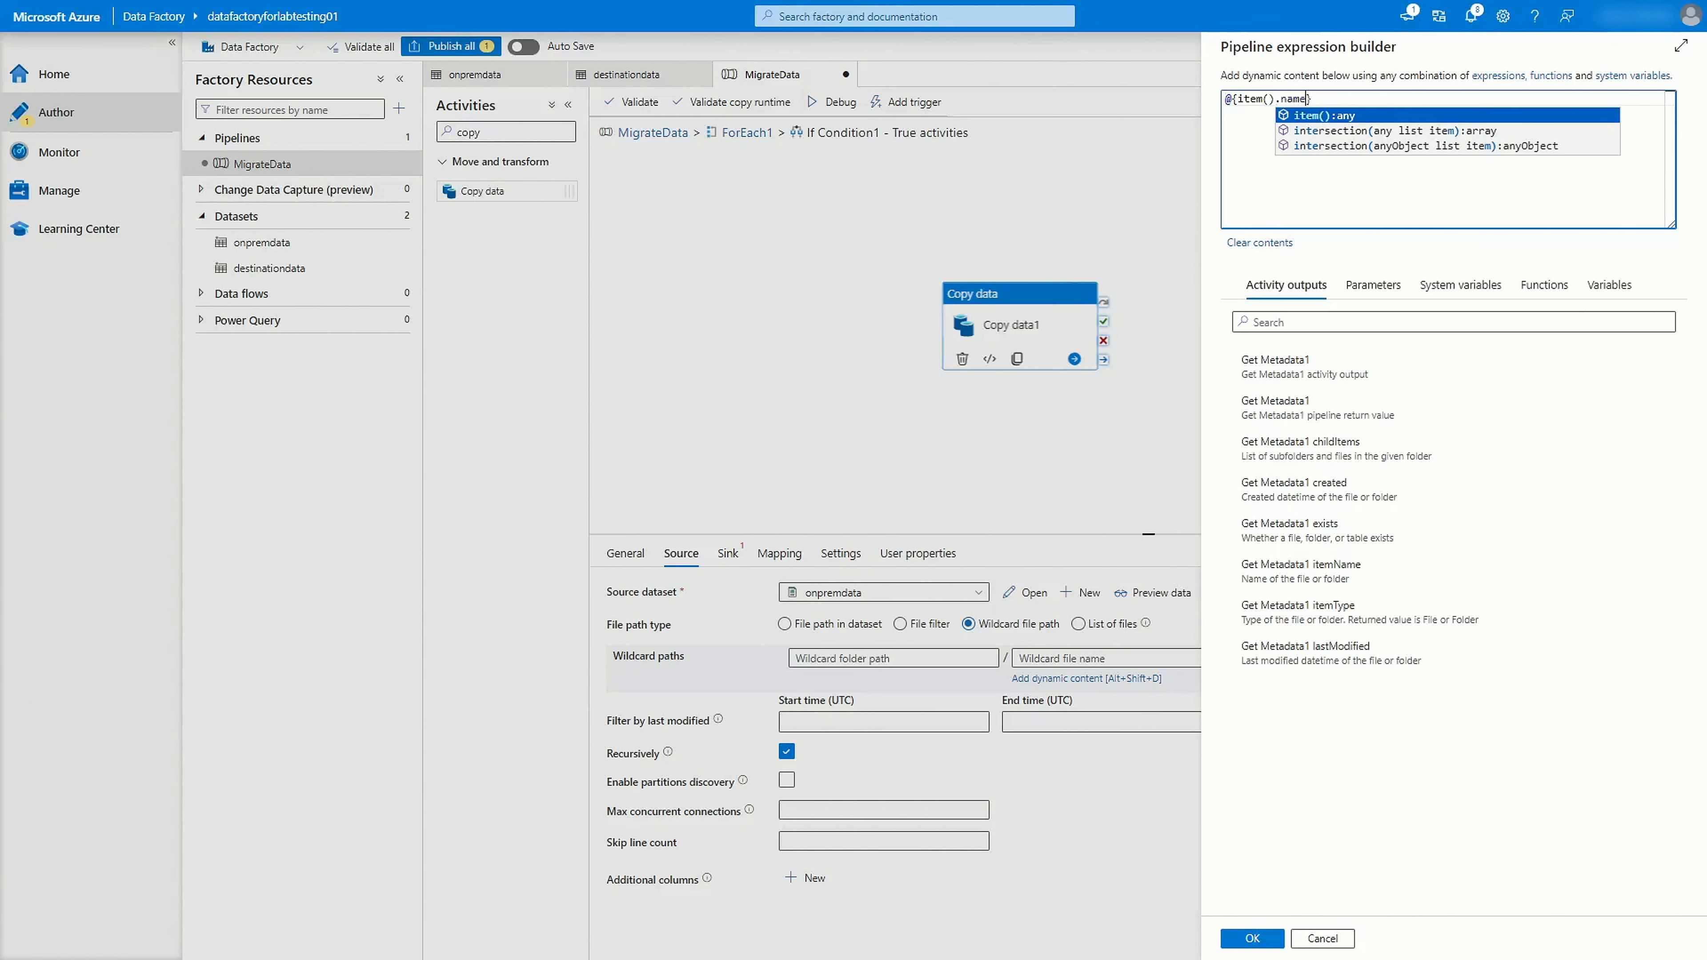
left_click_drag(1242, 99, 1307, 99)
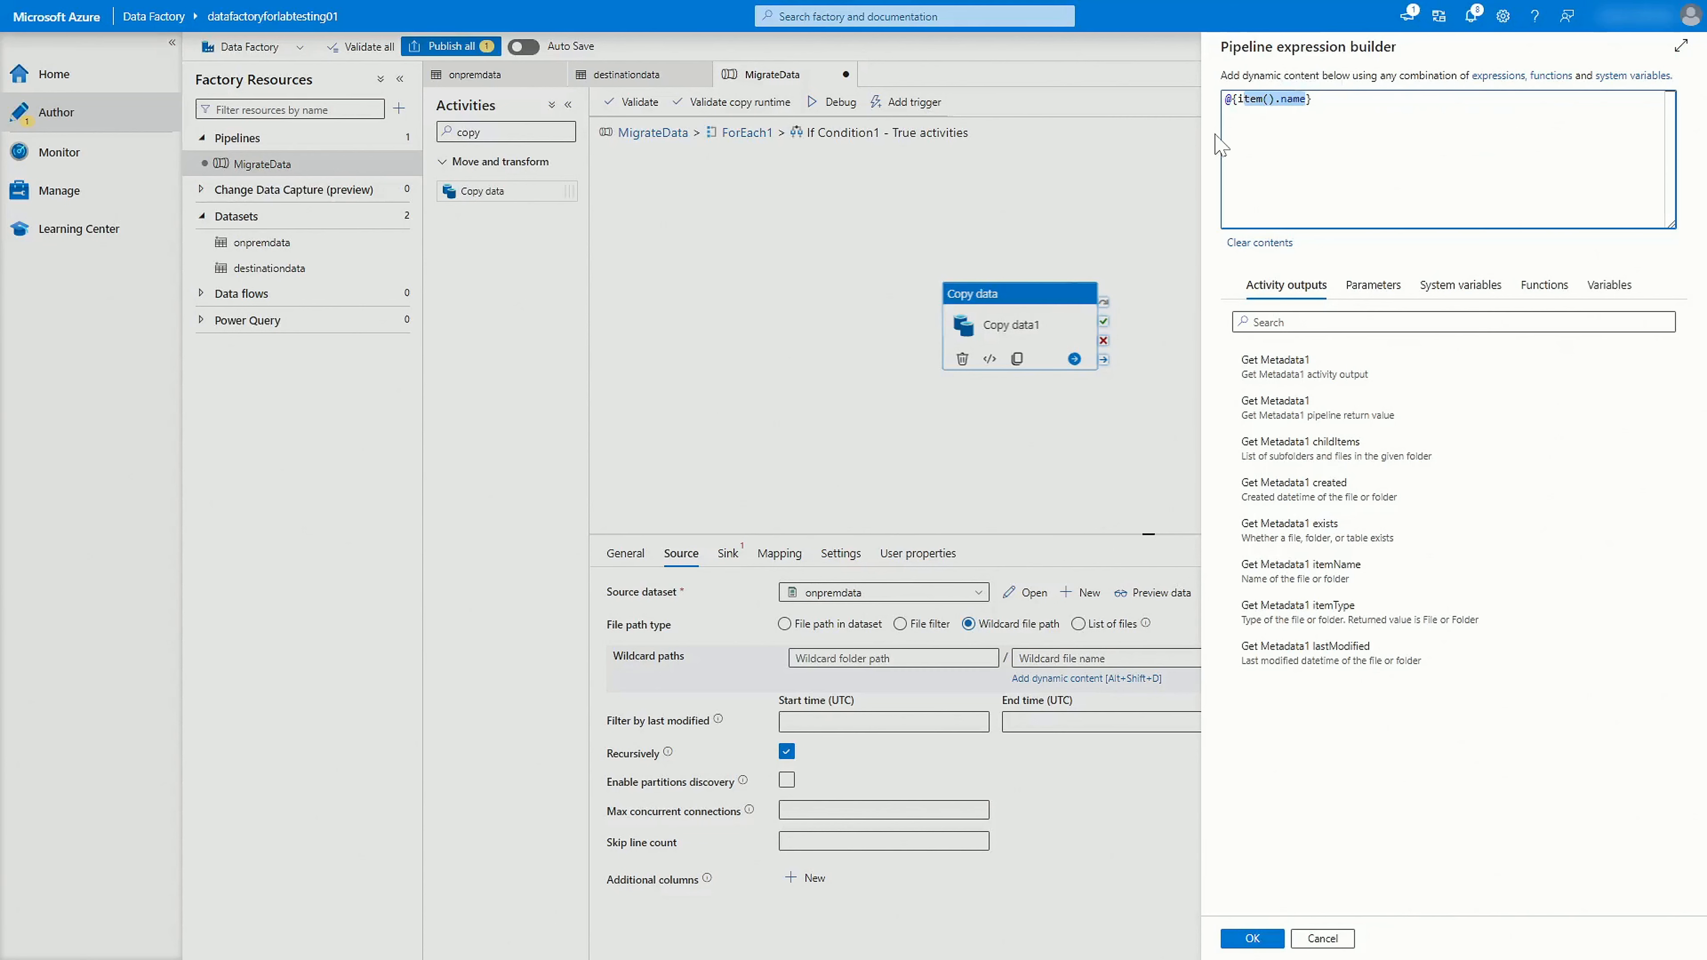
left_click(1314, 100)
left_click_drag(1240, 99, 1306, 99)
left_click(1253, 938)
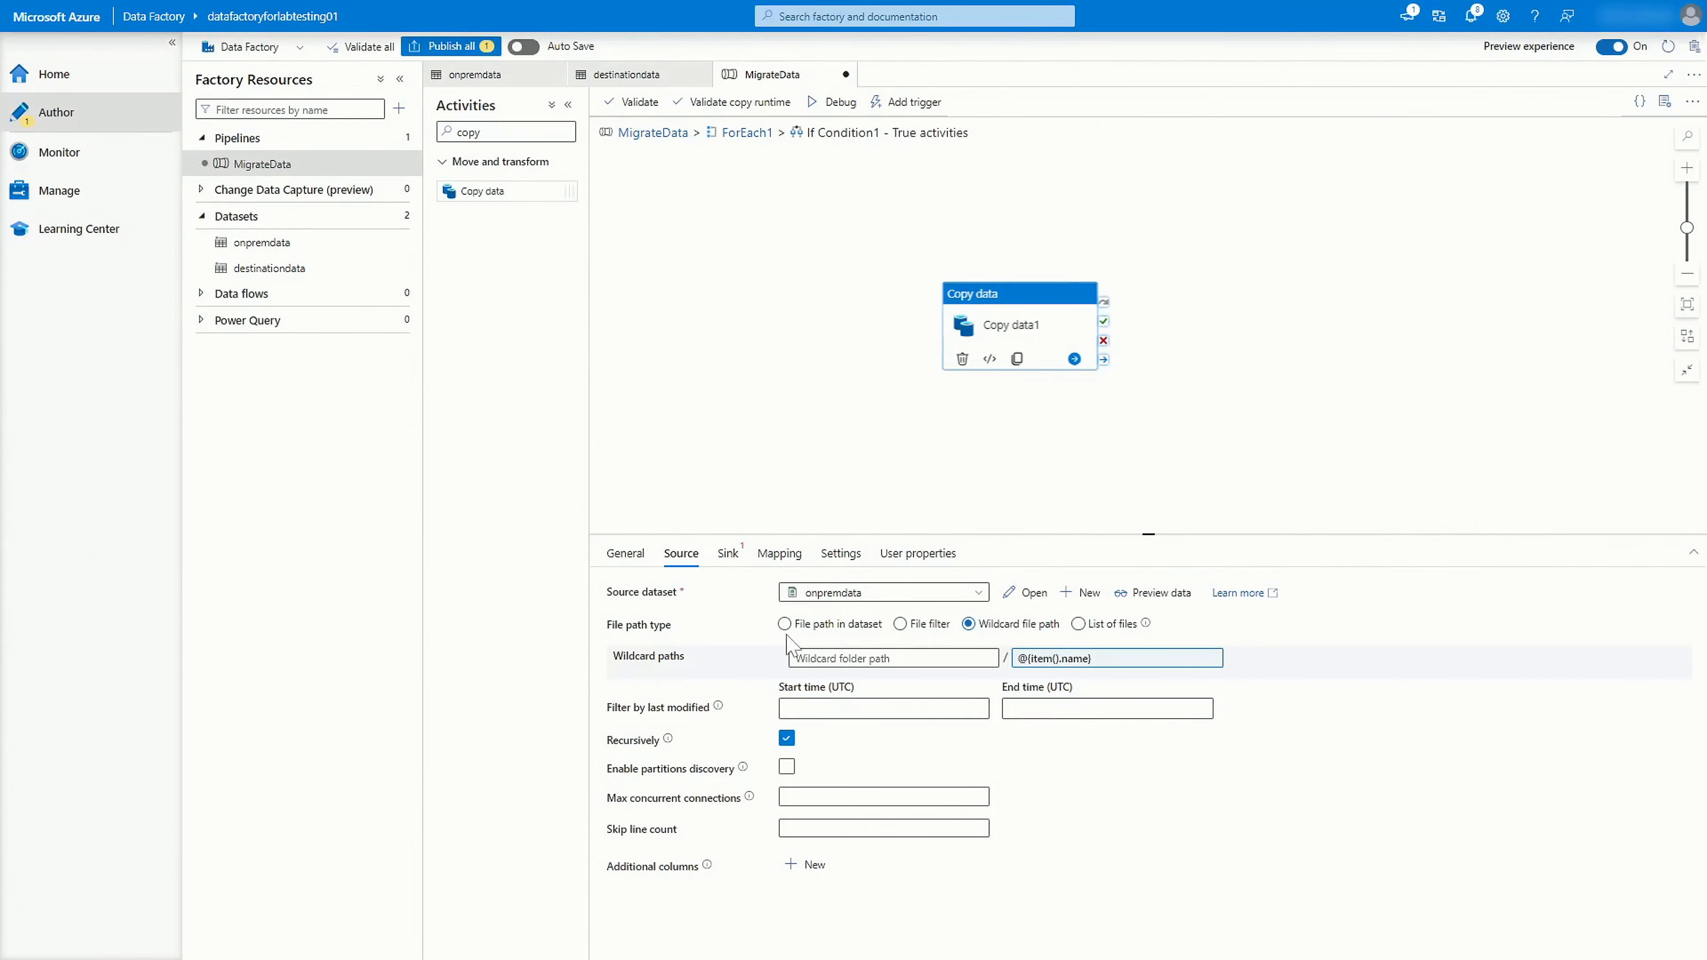
- Set the copy activity's sink dataset to destinationdata
left_click(728, 554)
left_click(833, 593)
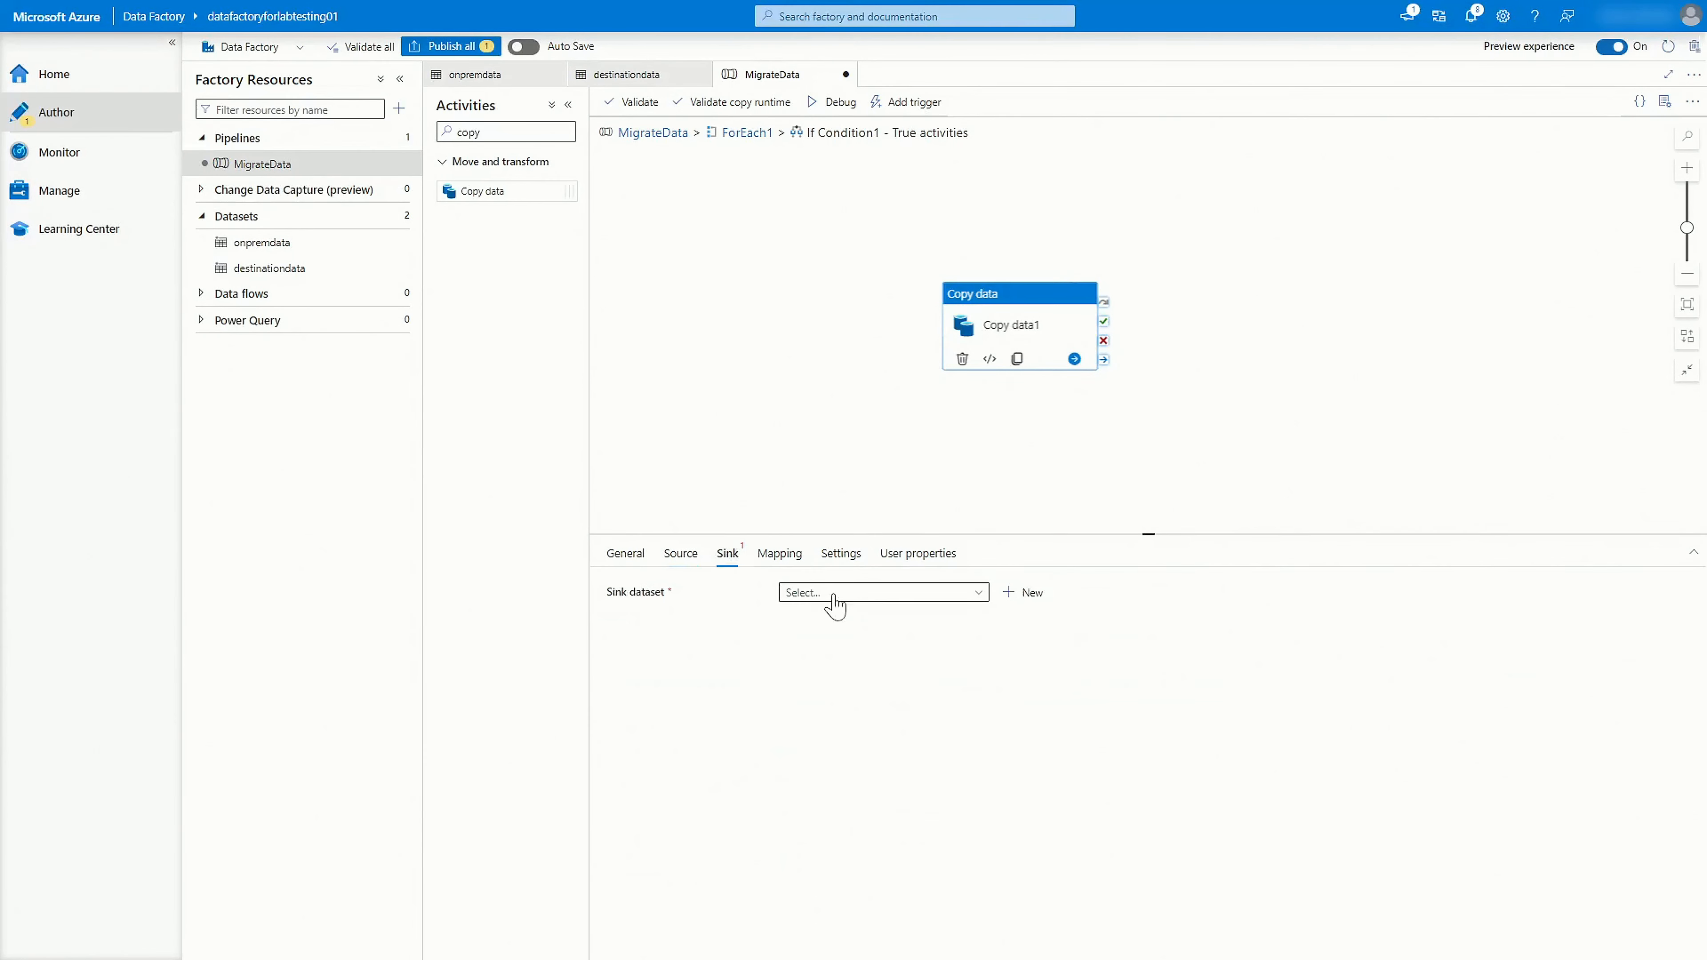
left_click(831, 615)
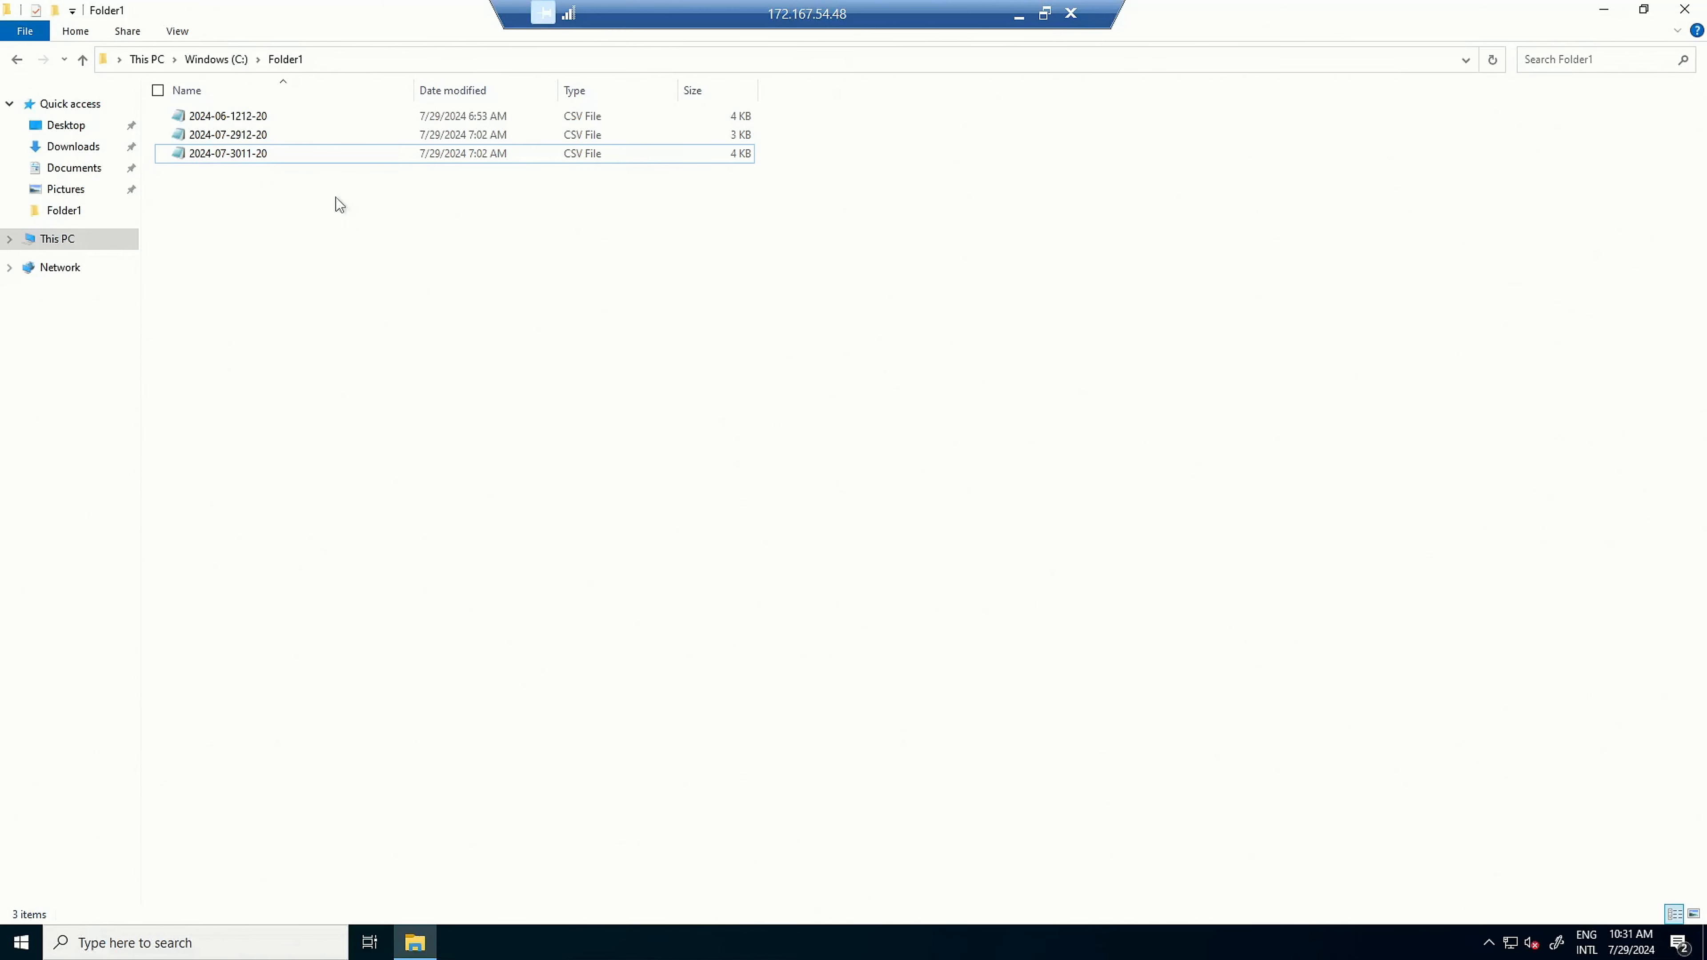
left_click(221, 137)
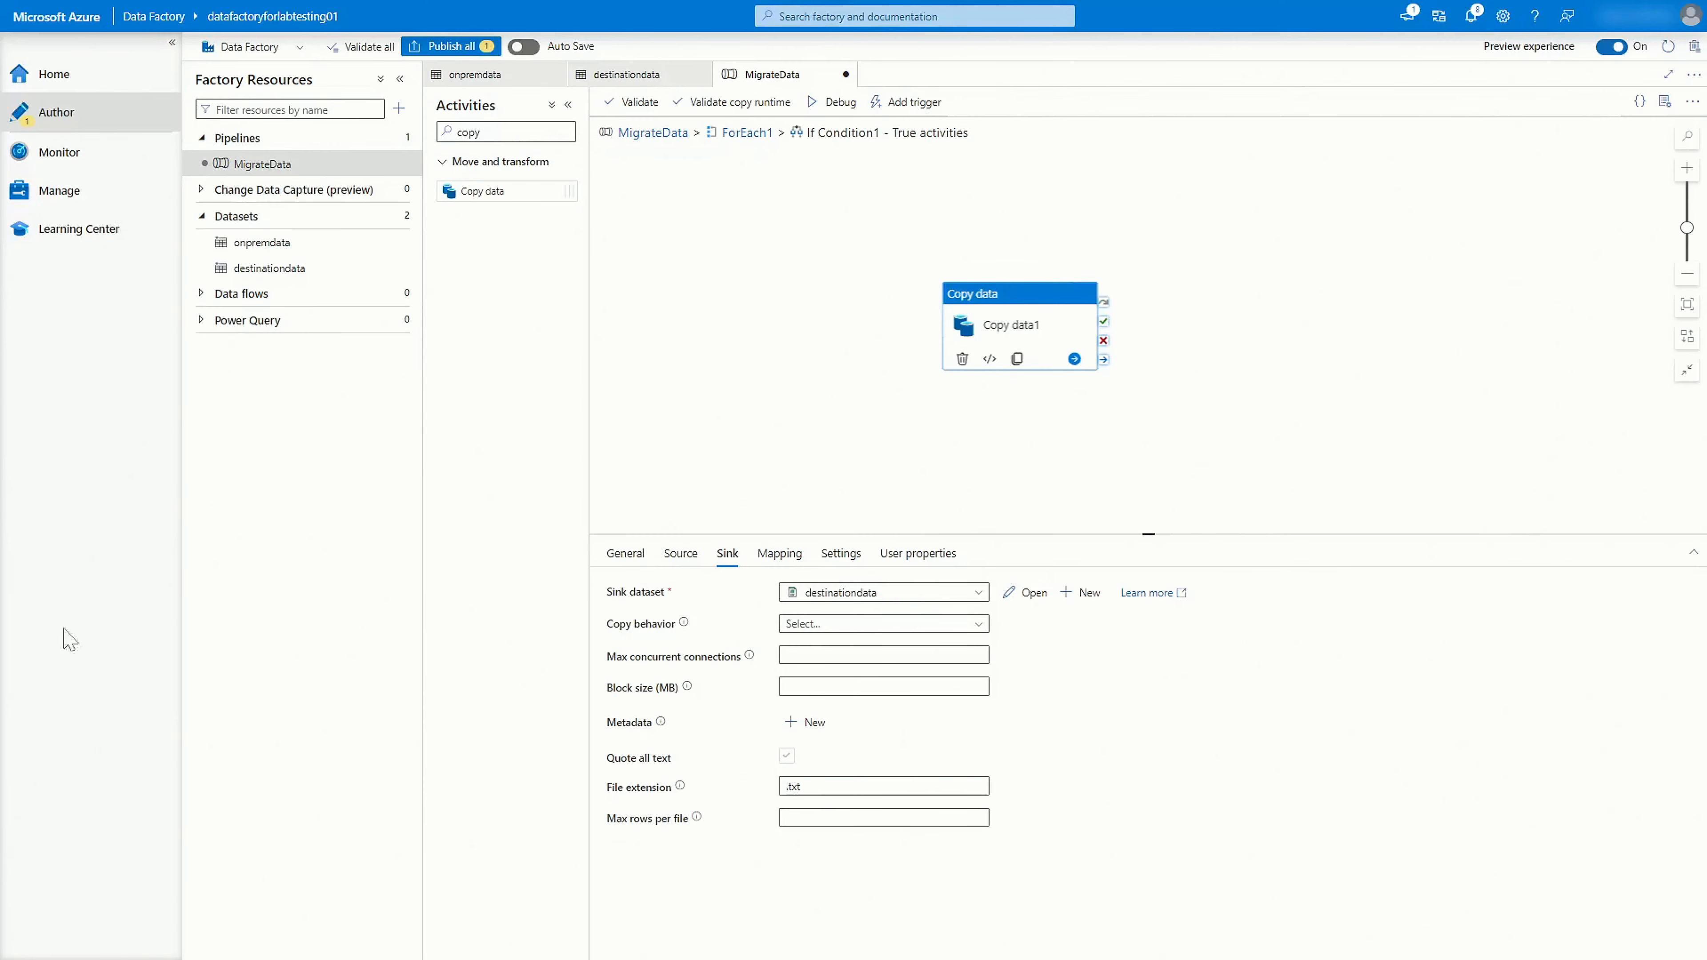
left_click(699, 558)
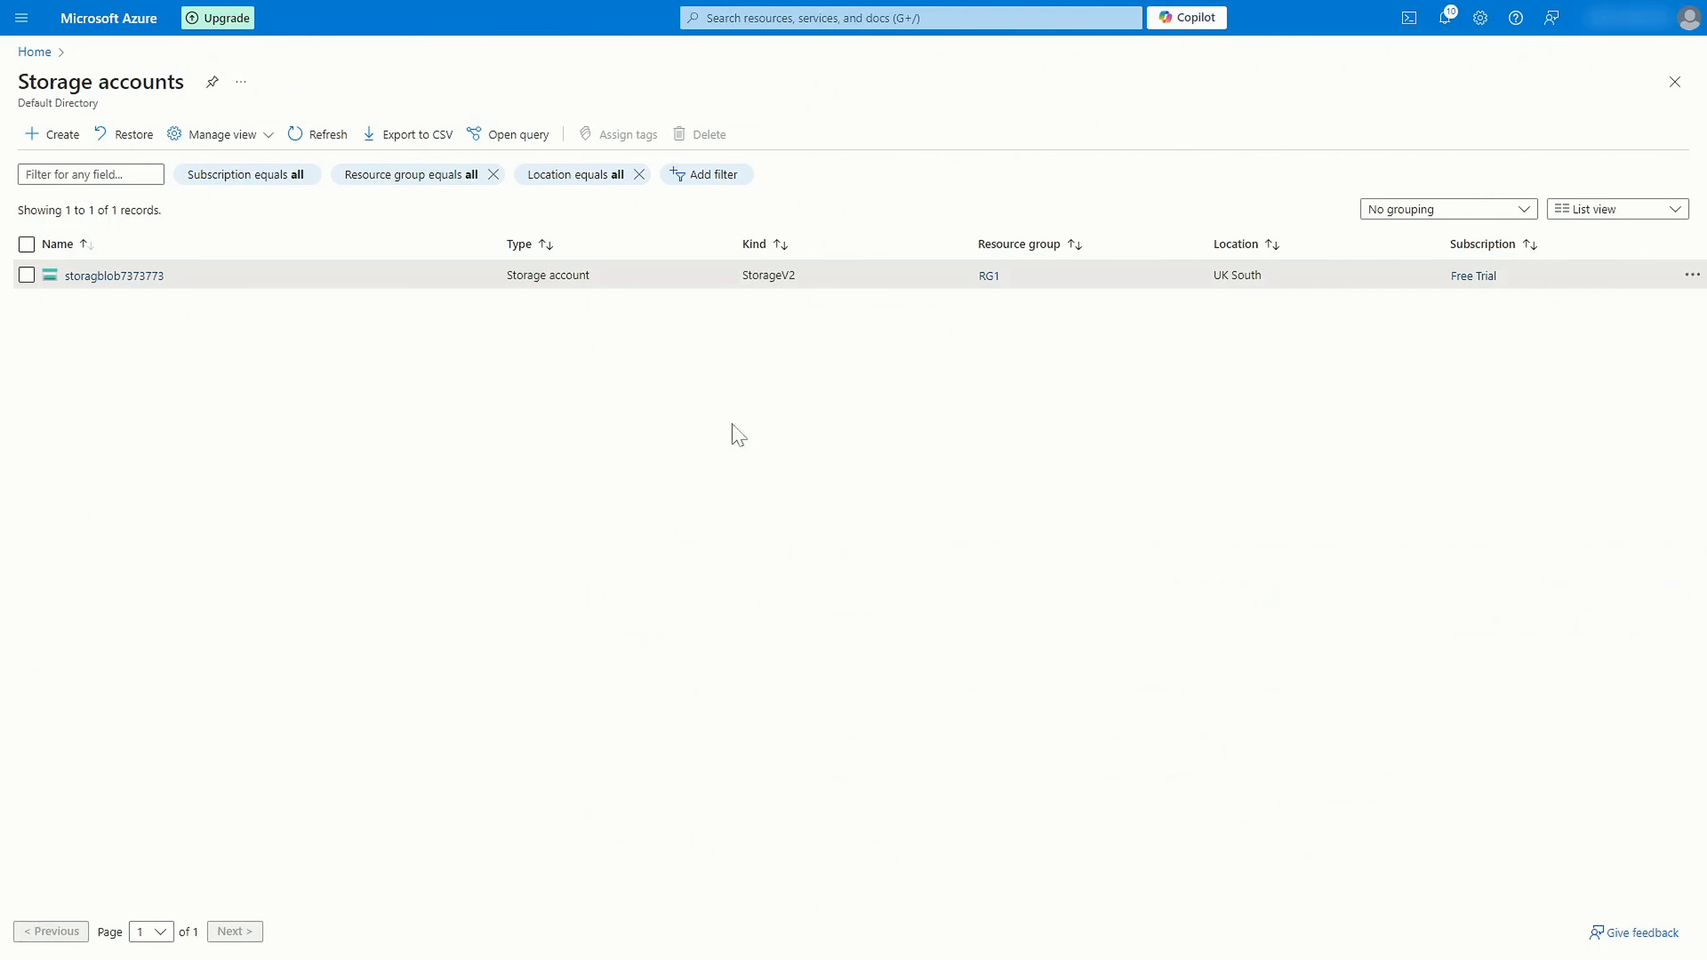
- Open the destination container of storage account storagblob7373773 in the Azure portal and examine the date in the CSV blob's name
left_click(138, 276)
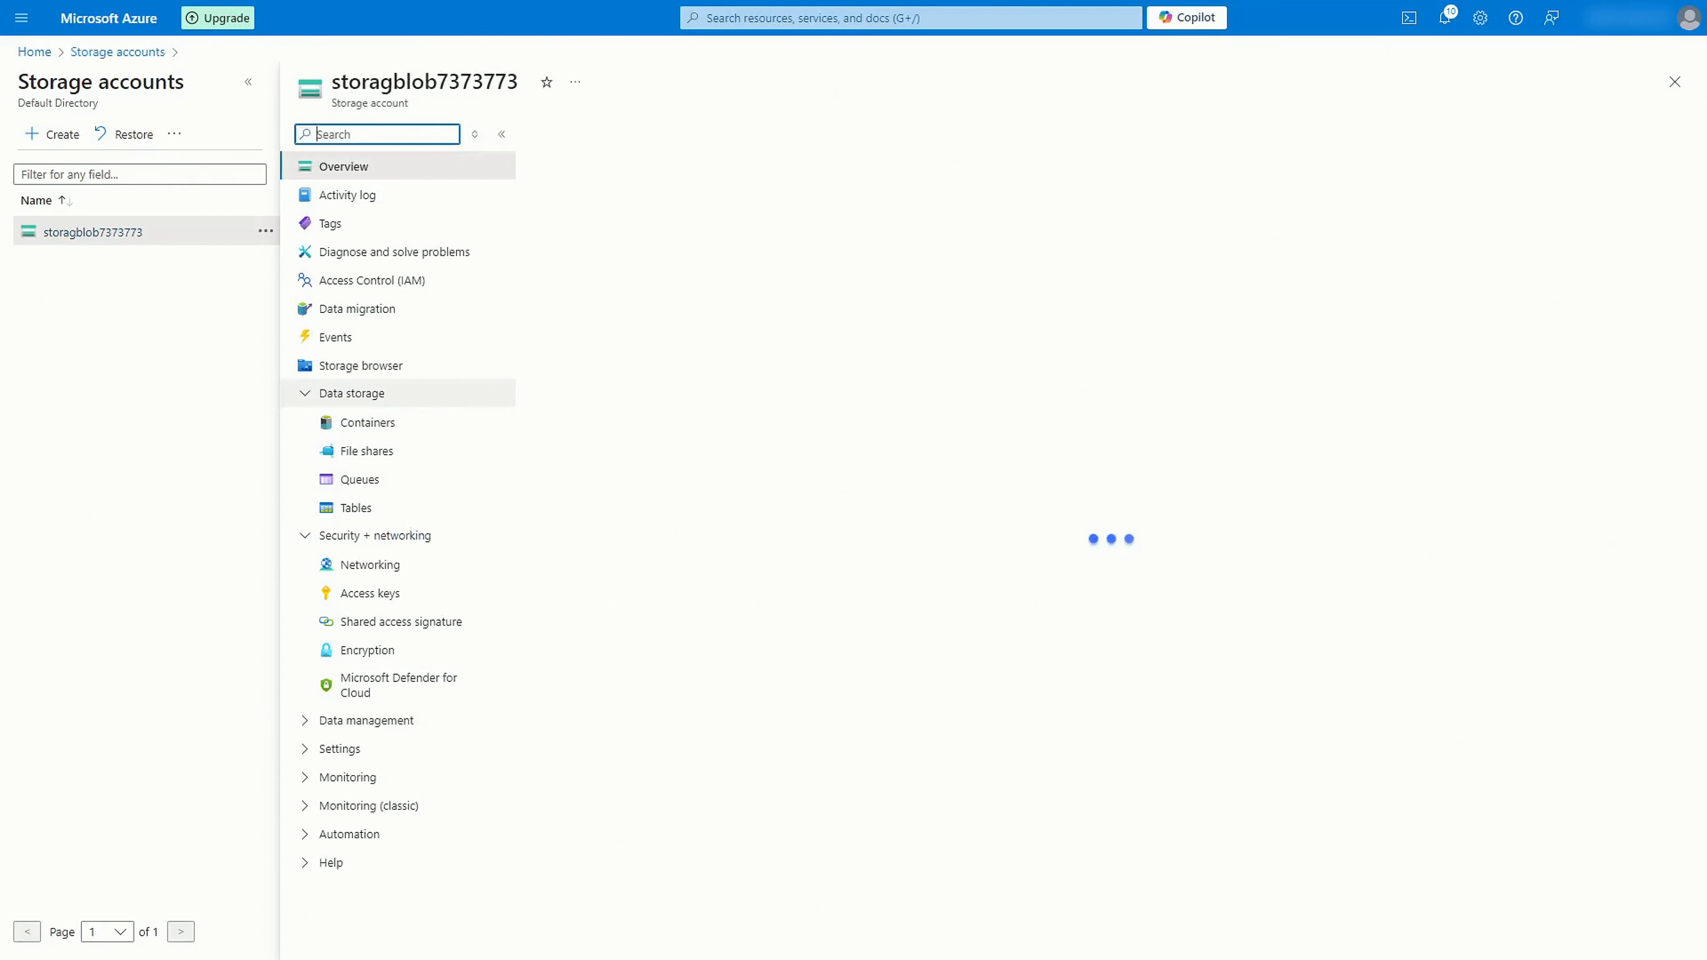
left_click(379, 423)
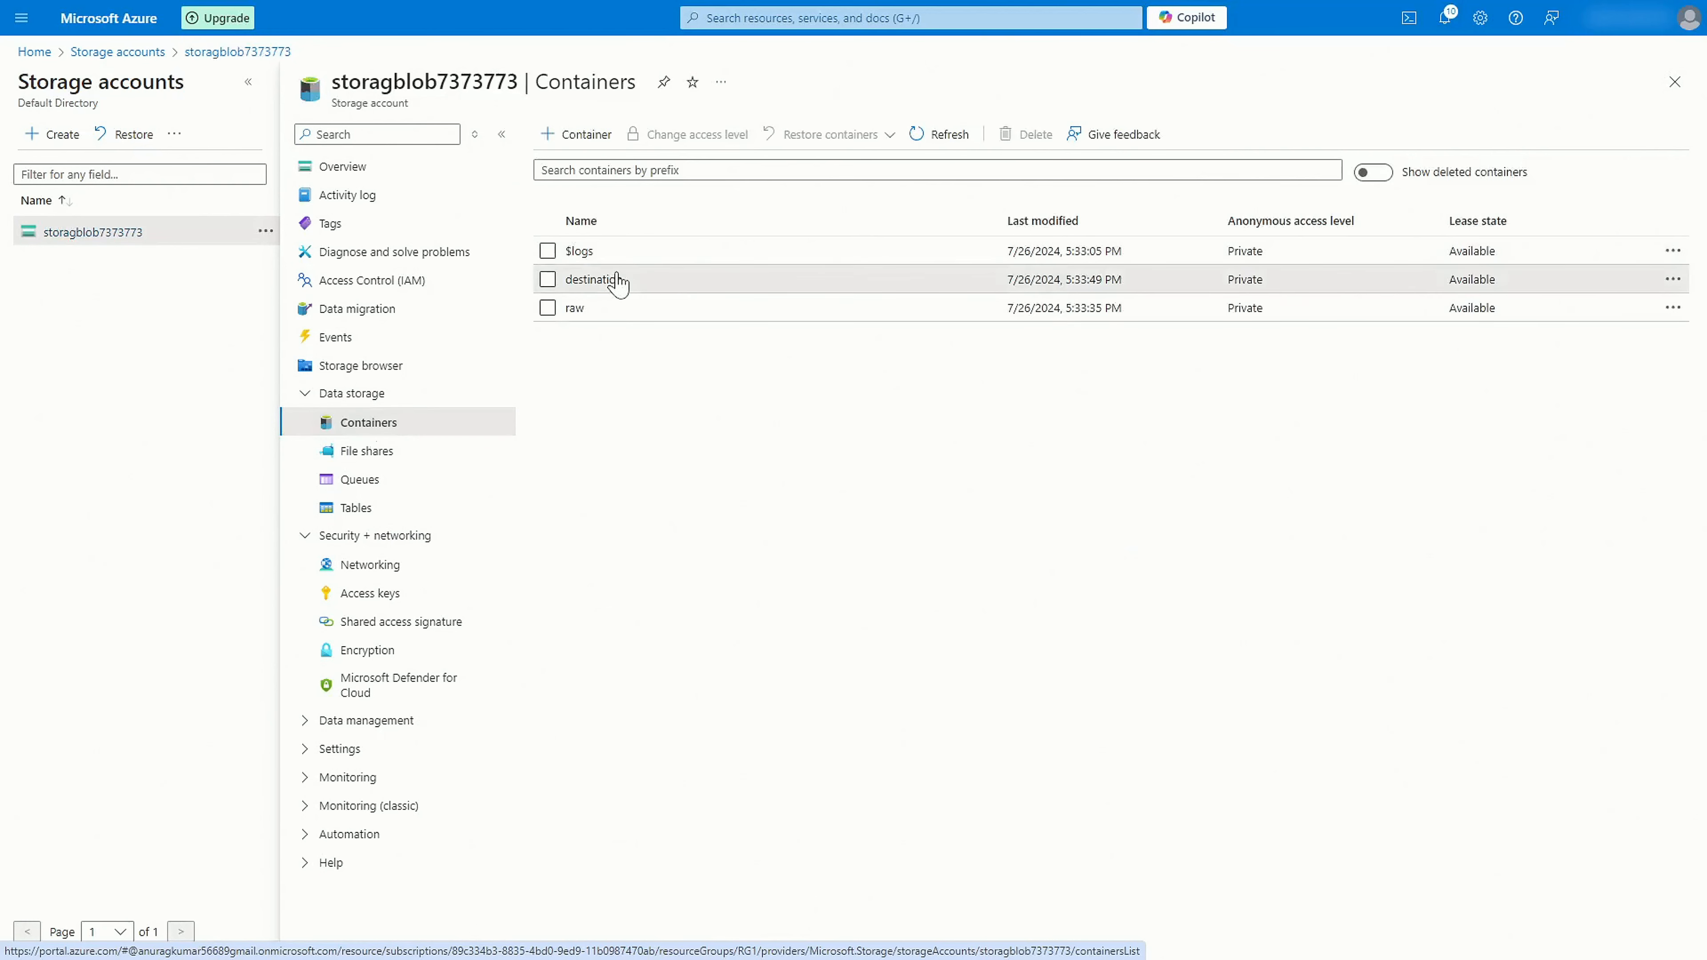
left_click(592, 280)
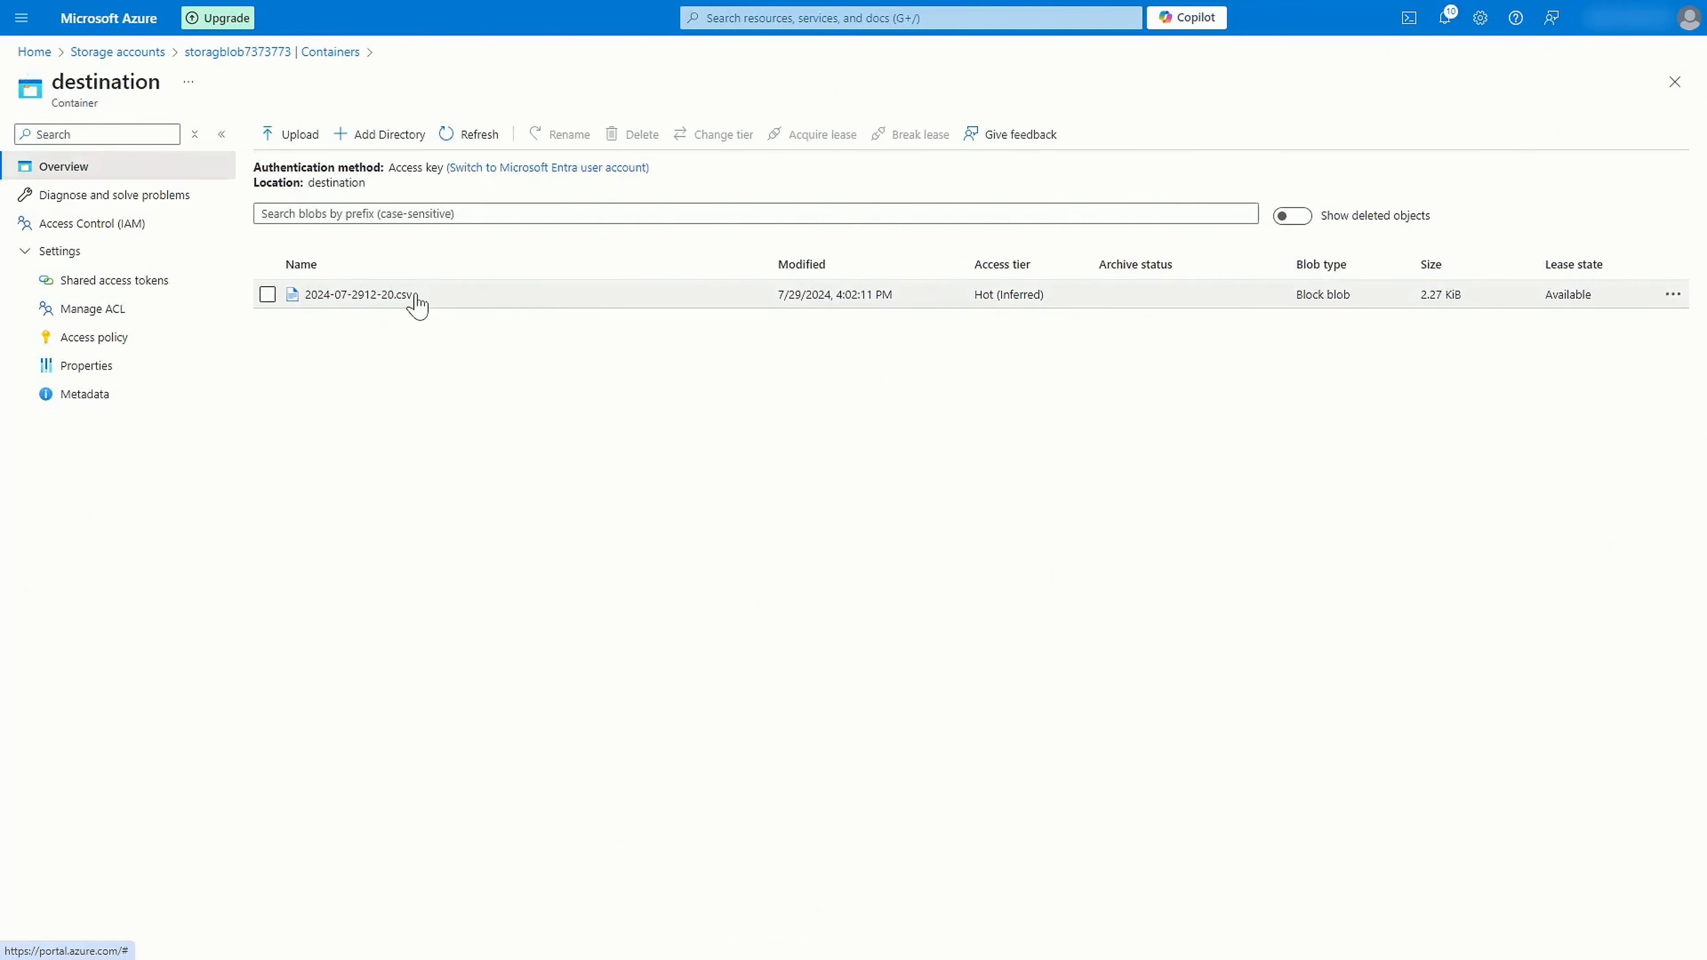
left_click_drag(428, 303, 294, 280)
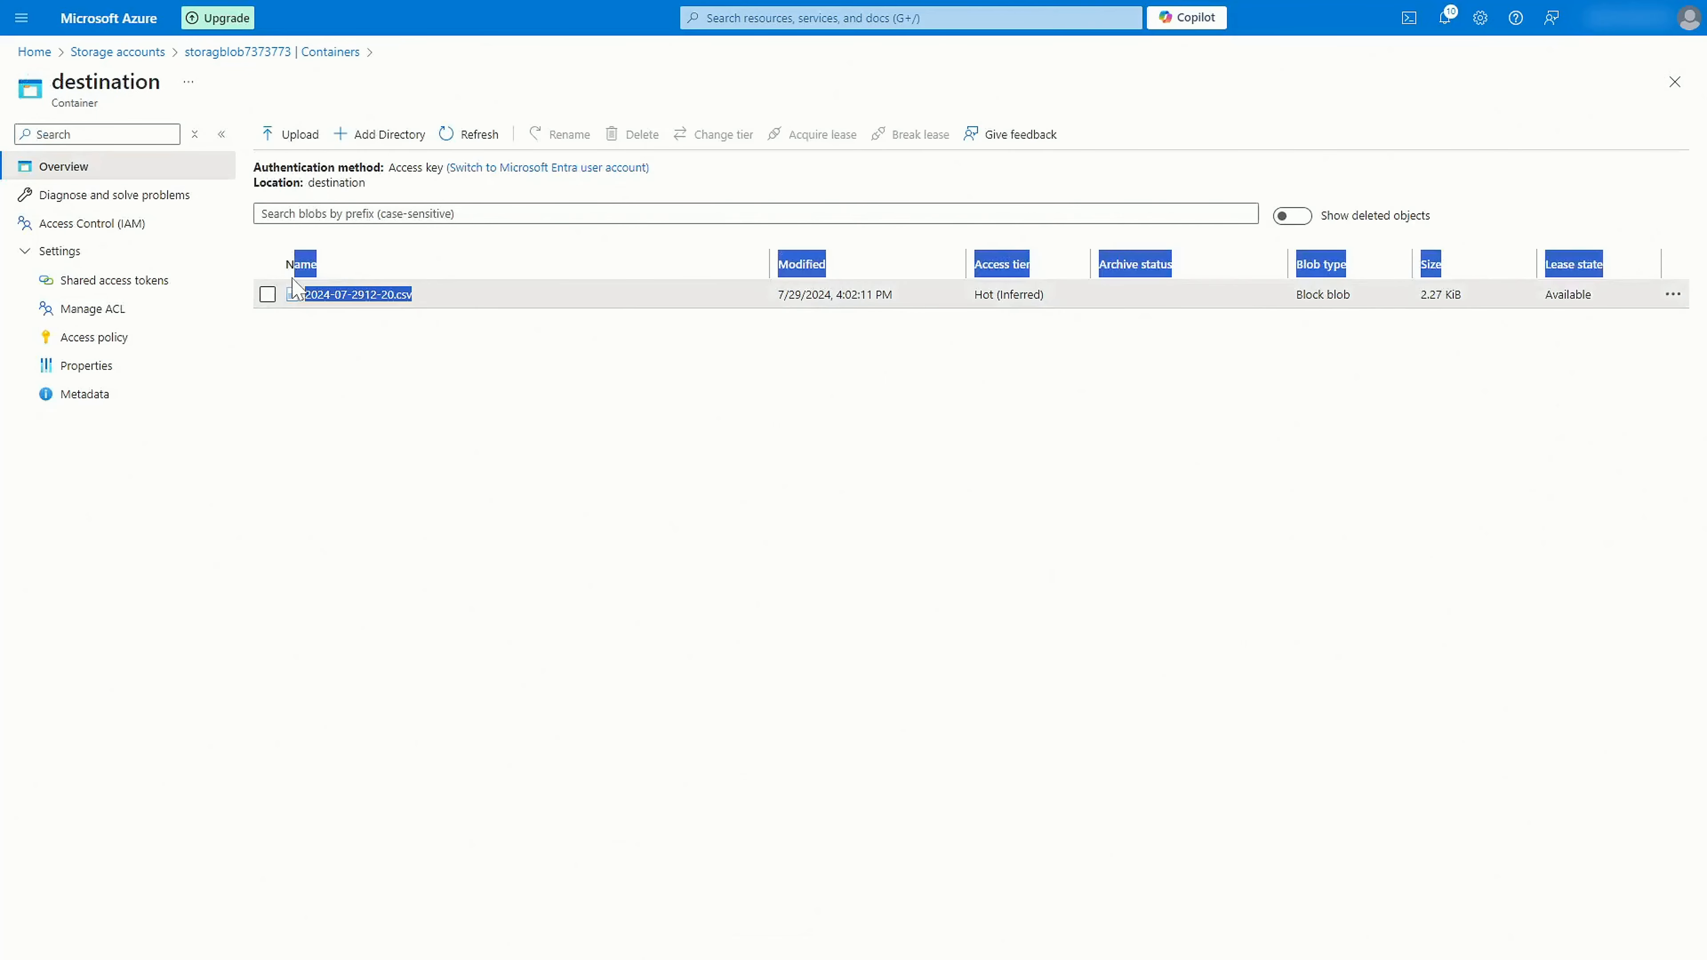
left_click(374, 425)
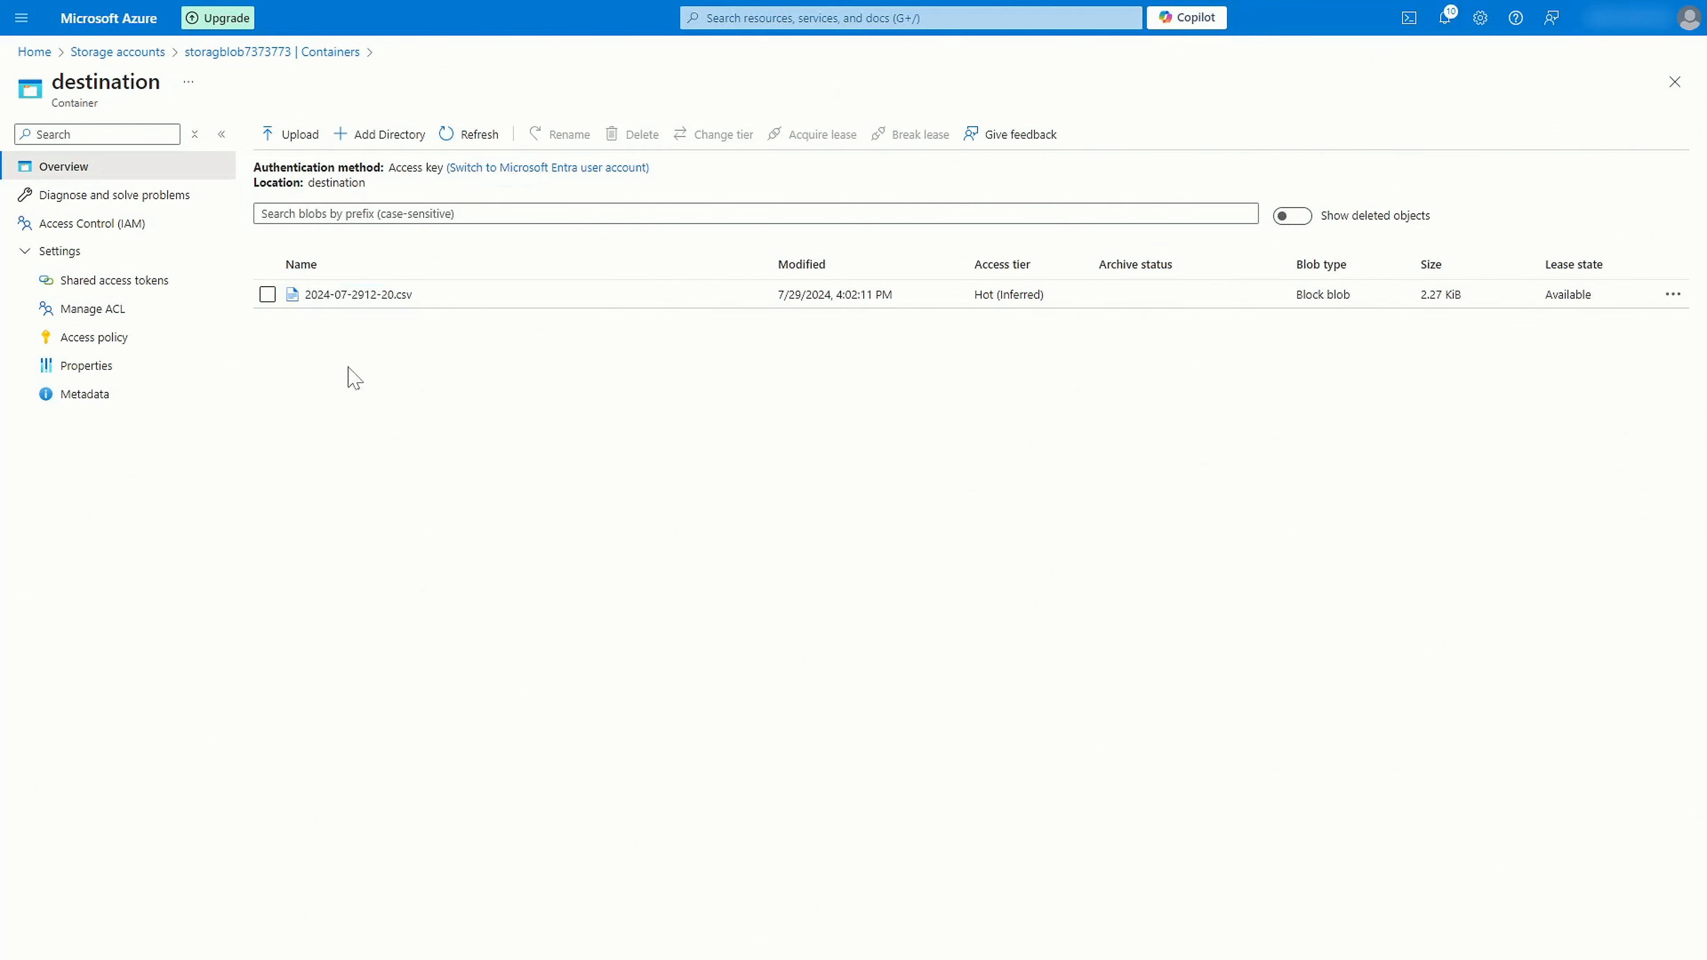
left_click_drag(302, 297, 374, 298)
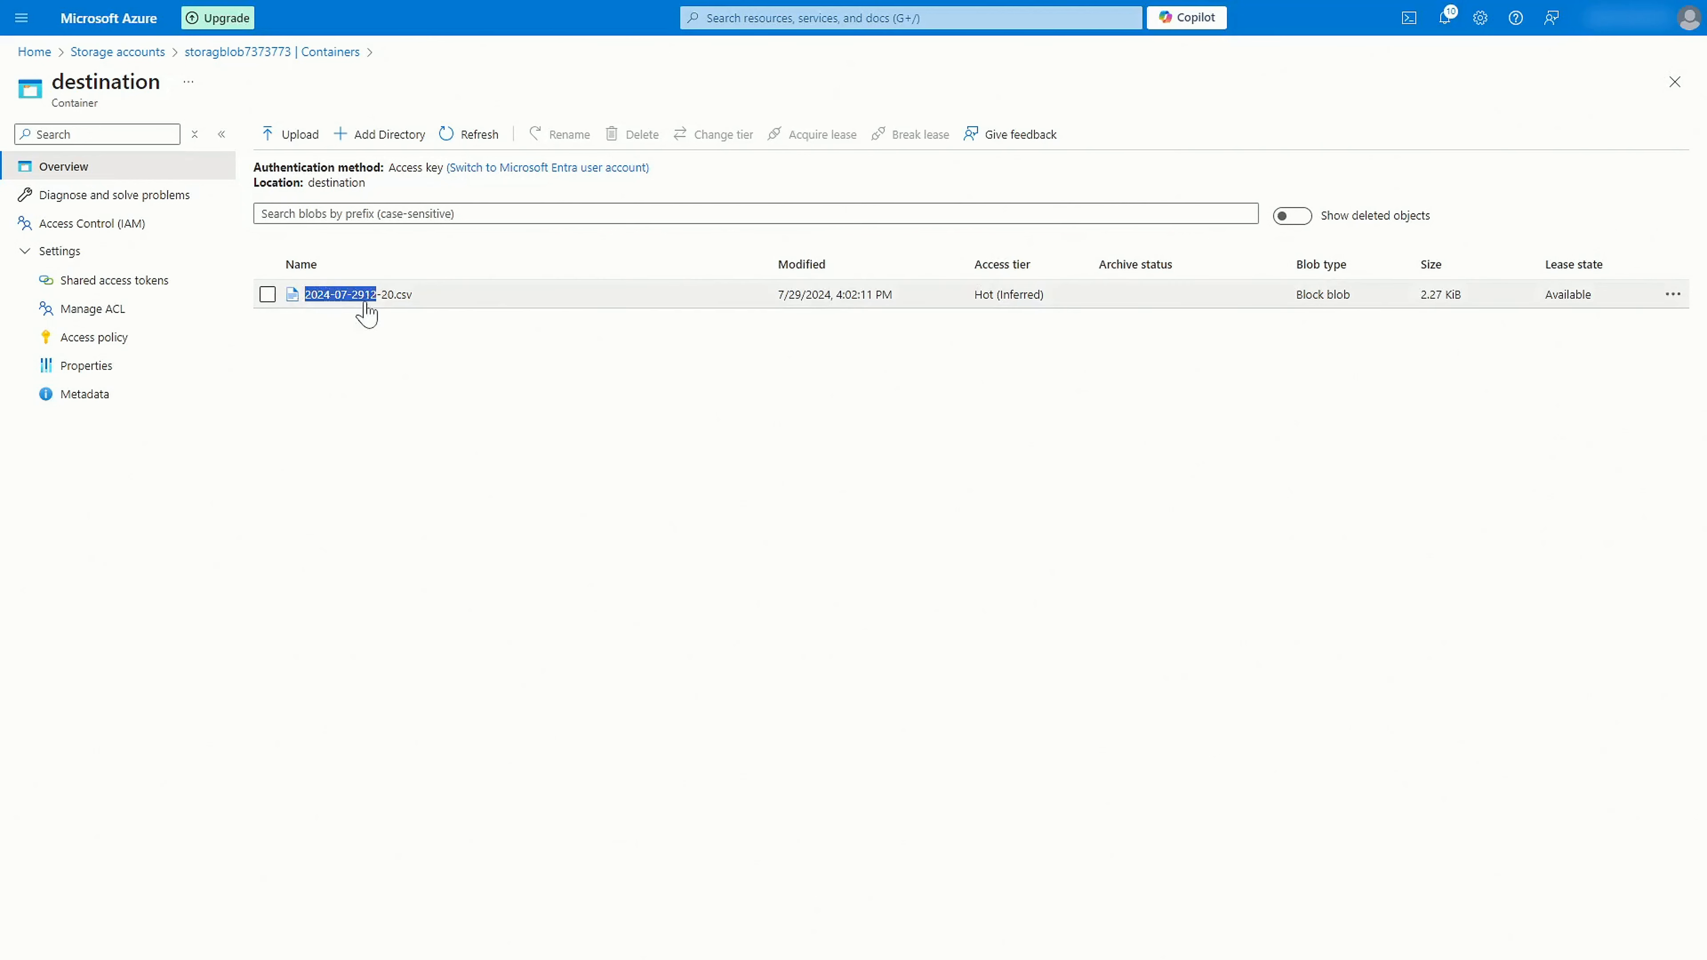
left_click(370, 304)
left_click_drag(363, 300, 305, 298)
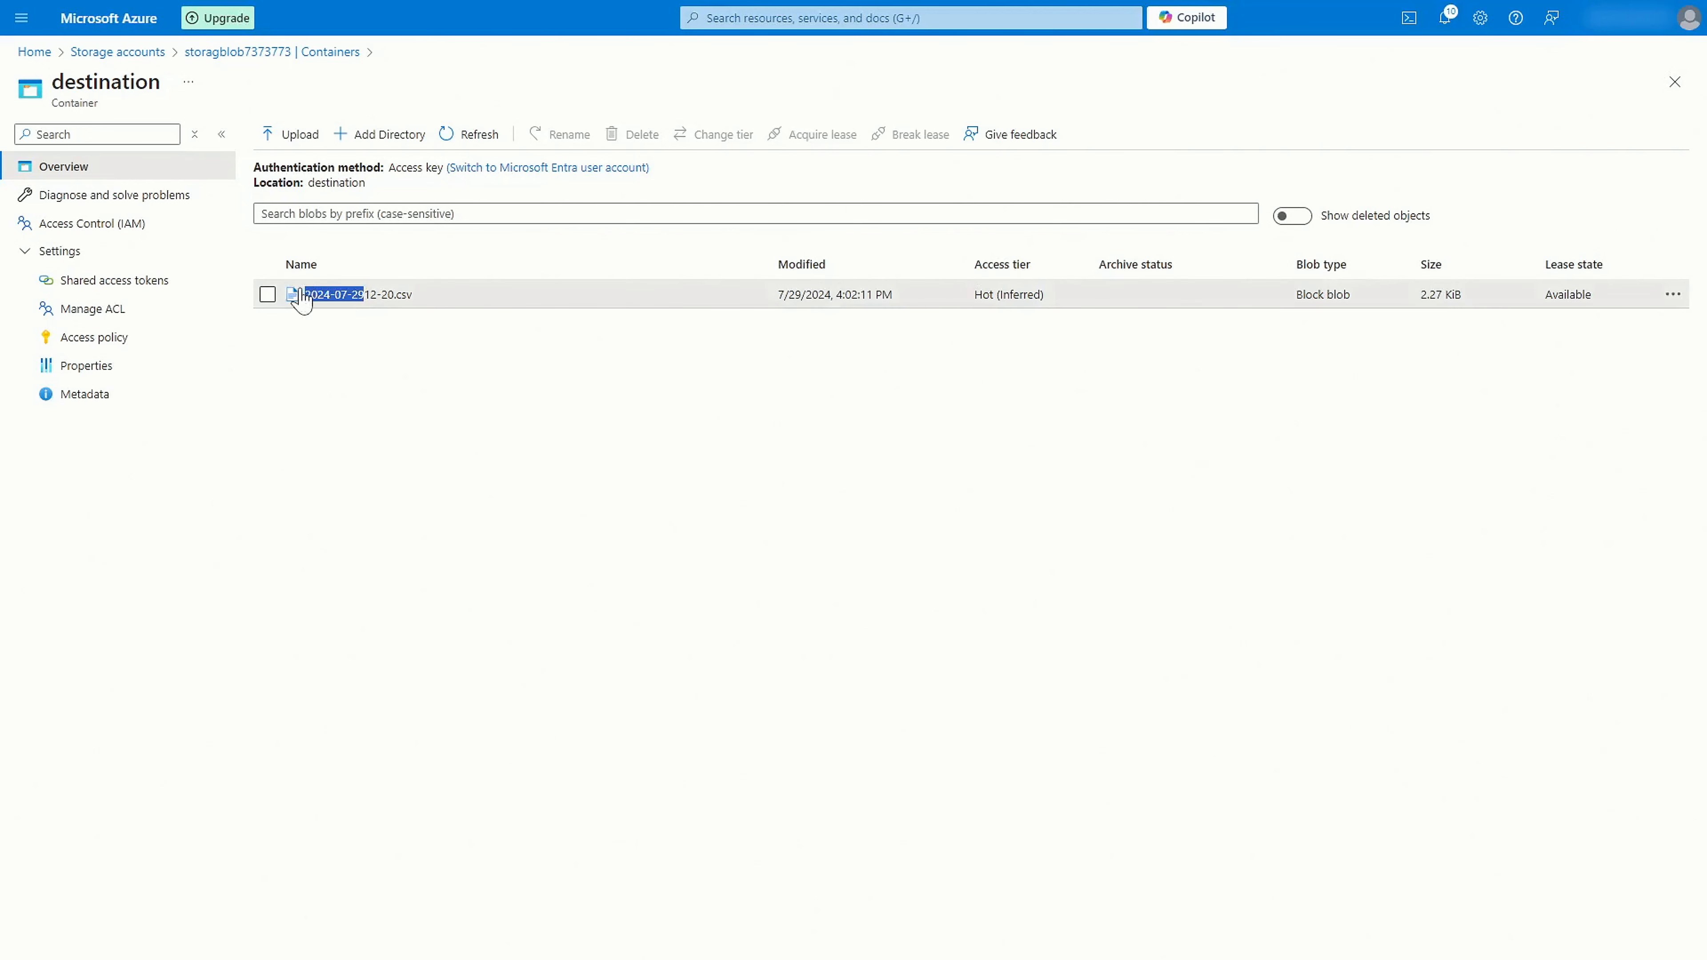